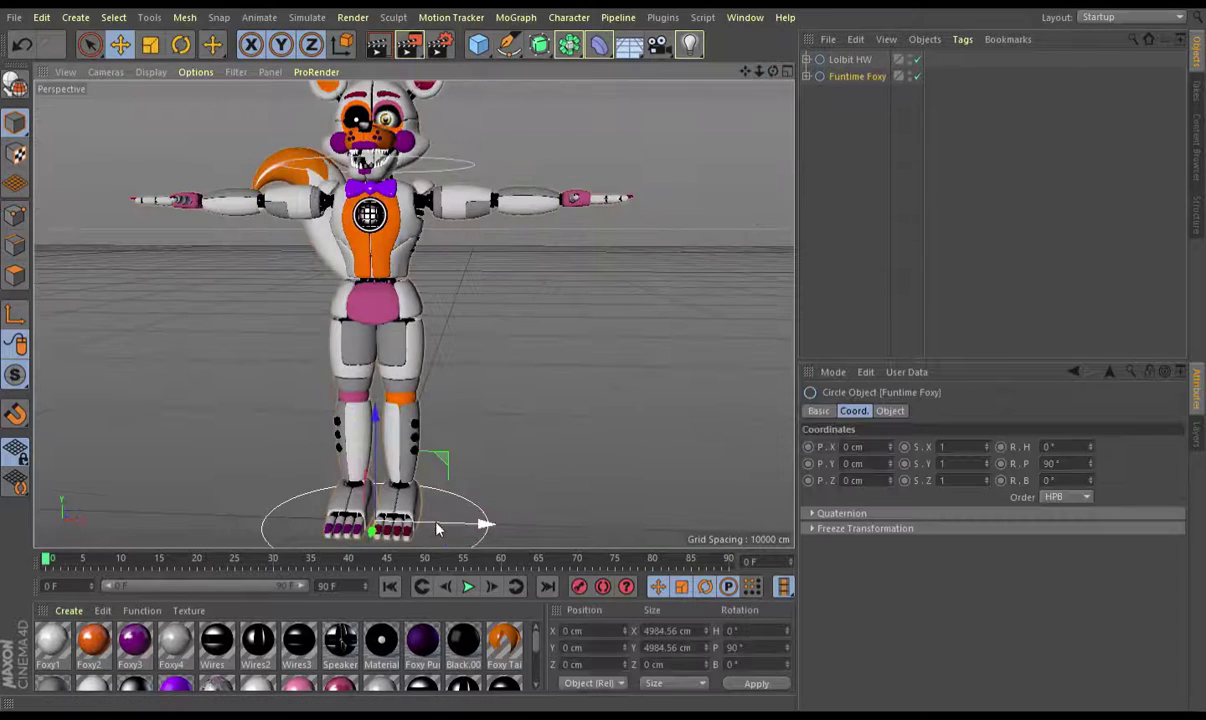
Step: Move Lolbit back and to the right of Funtime Foxy, then rotate it to stand beside her
mouse_move(430, 383)
left_mouse_down("alt")
mouse_move(560, 360)
mouse_move(369, 258)
mouse_move(170, 70)
left_mouse_up("alt")
key("r")
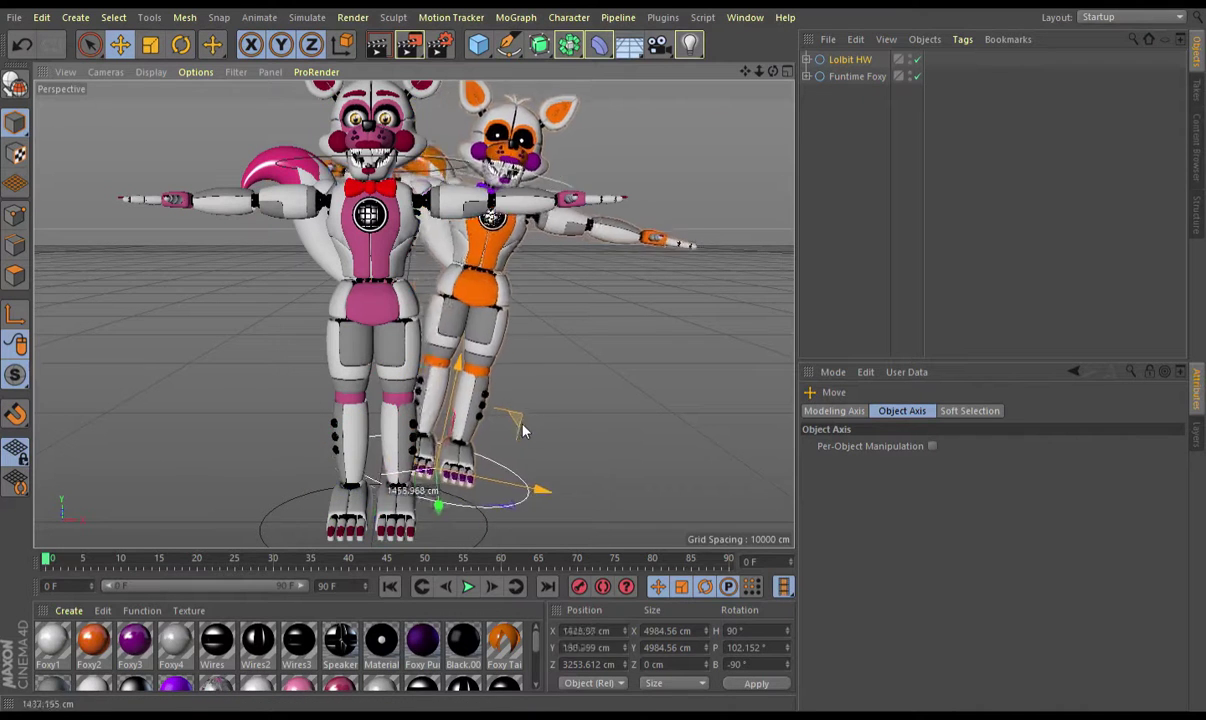
left_click_drag(420, 490, 475, 409)
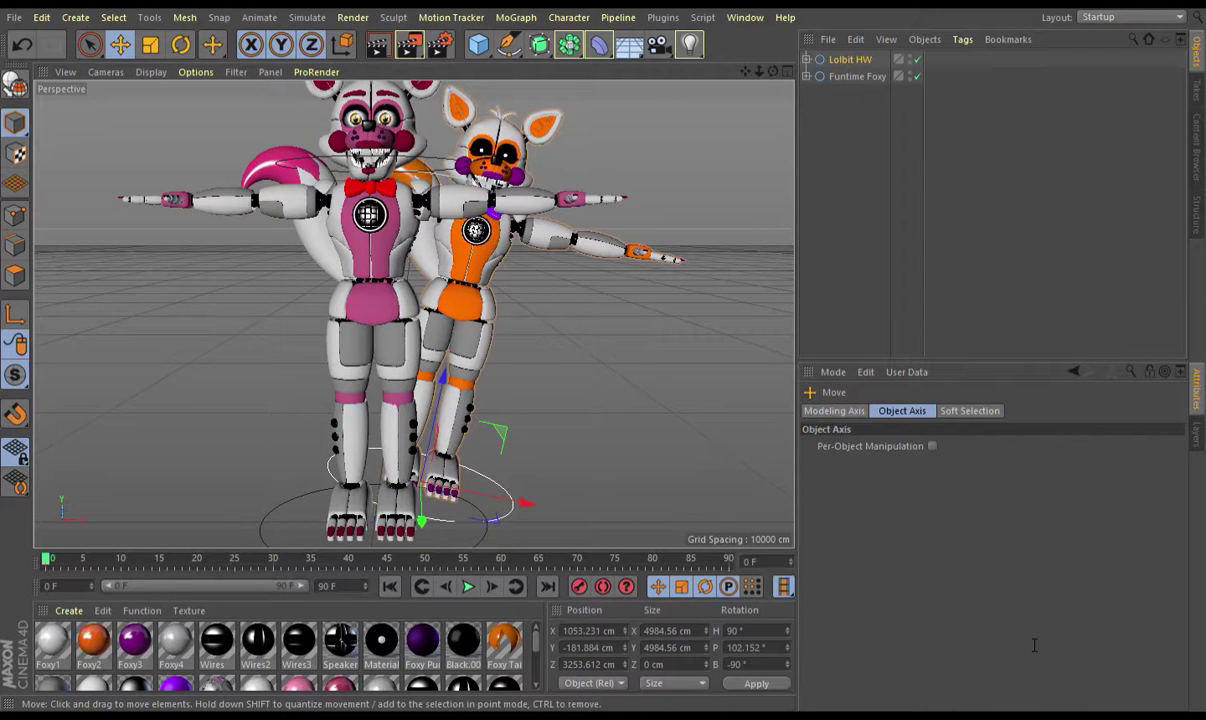
mouse_move(582, 347)
left_mouse_down()
mouse_move(695, 70)
mouse_move(774, 79)
left_mouse_up()
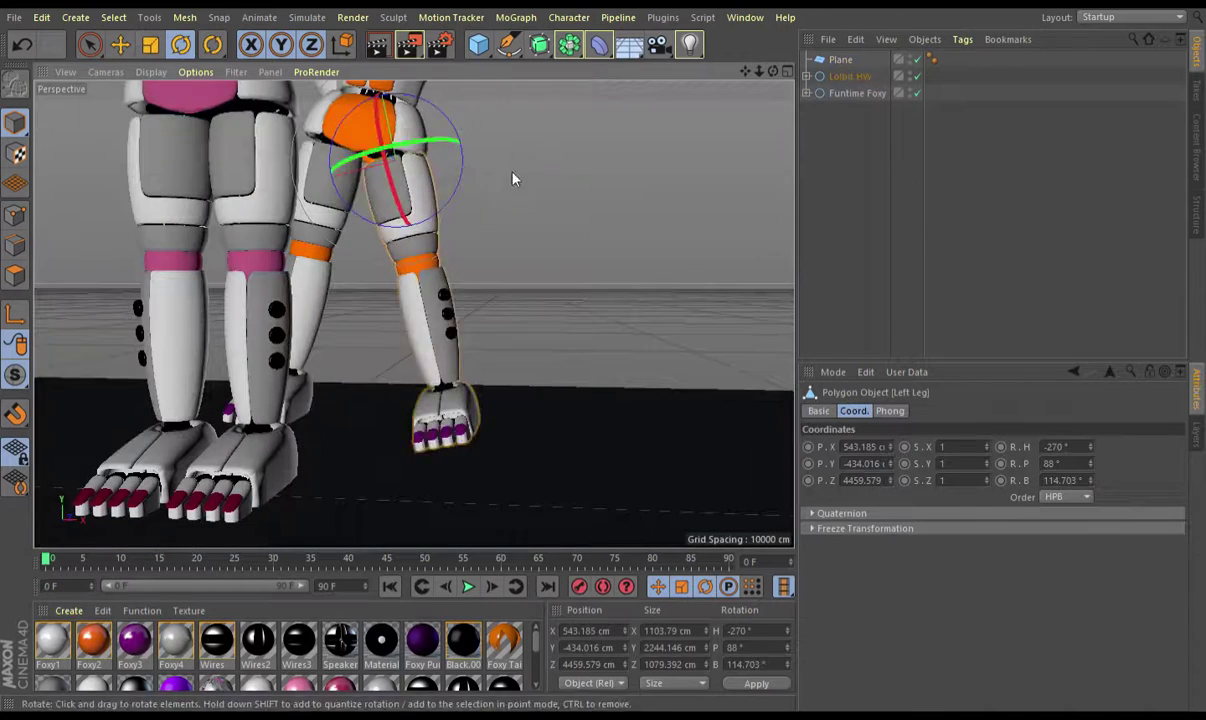
Step: Rotate Lolbit's leg and foot into a bent pose
left_click_drag(482, 162, 490, 148)
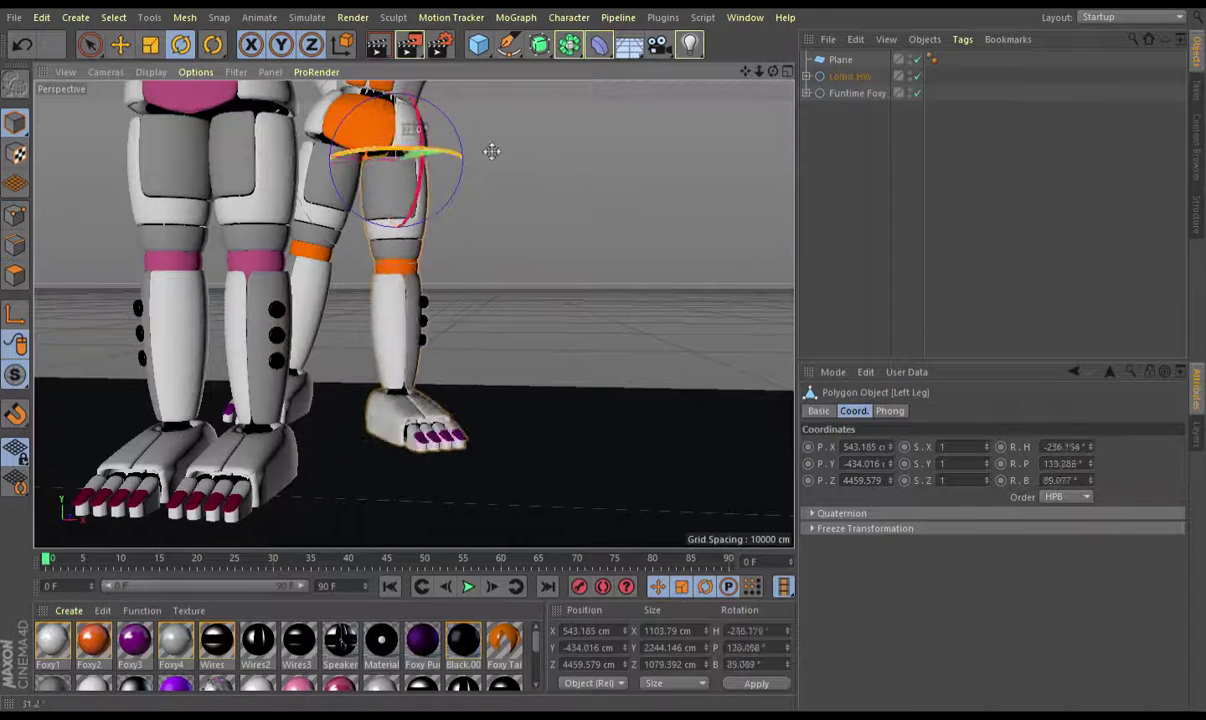
left_click_drag(410, 248, 427, 361)
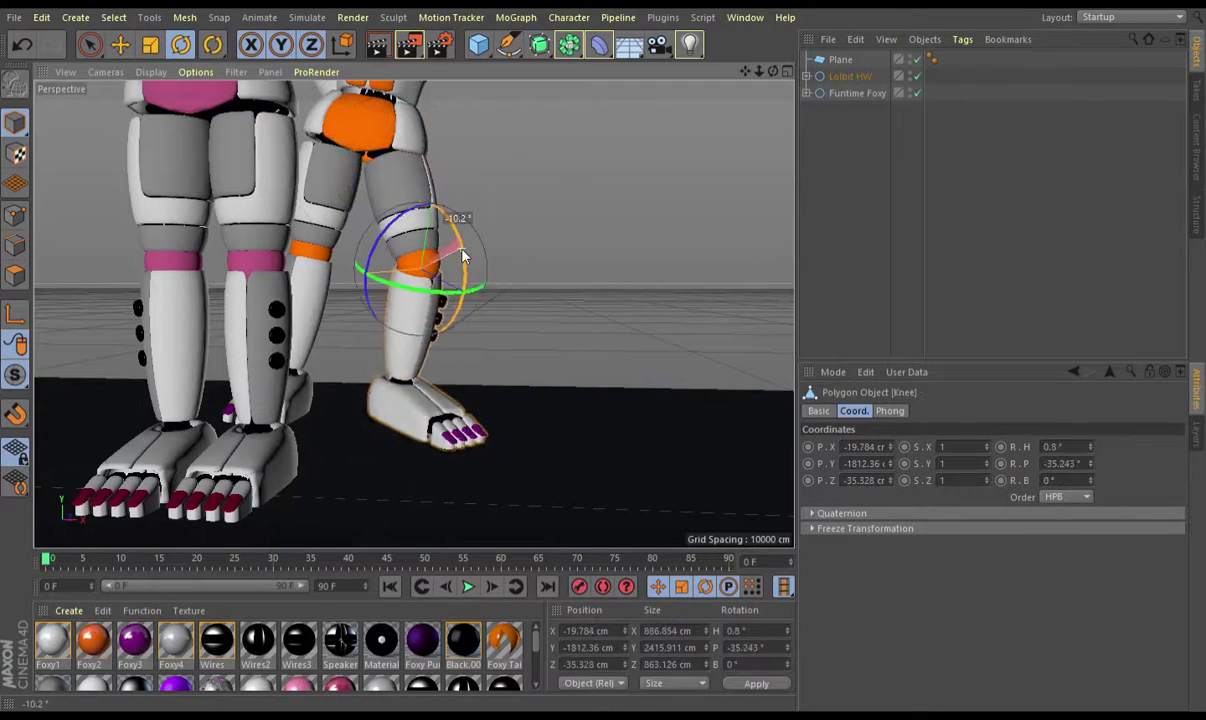
key("e")
key("r")
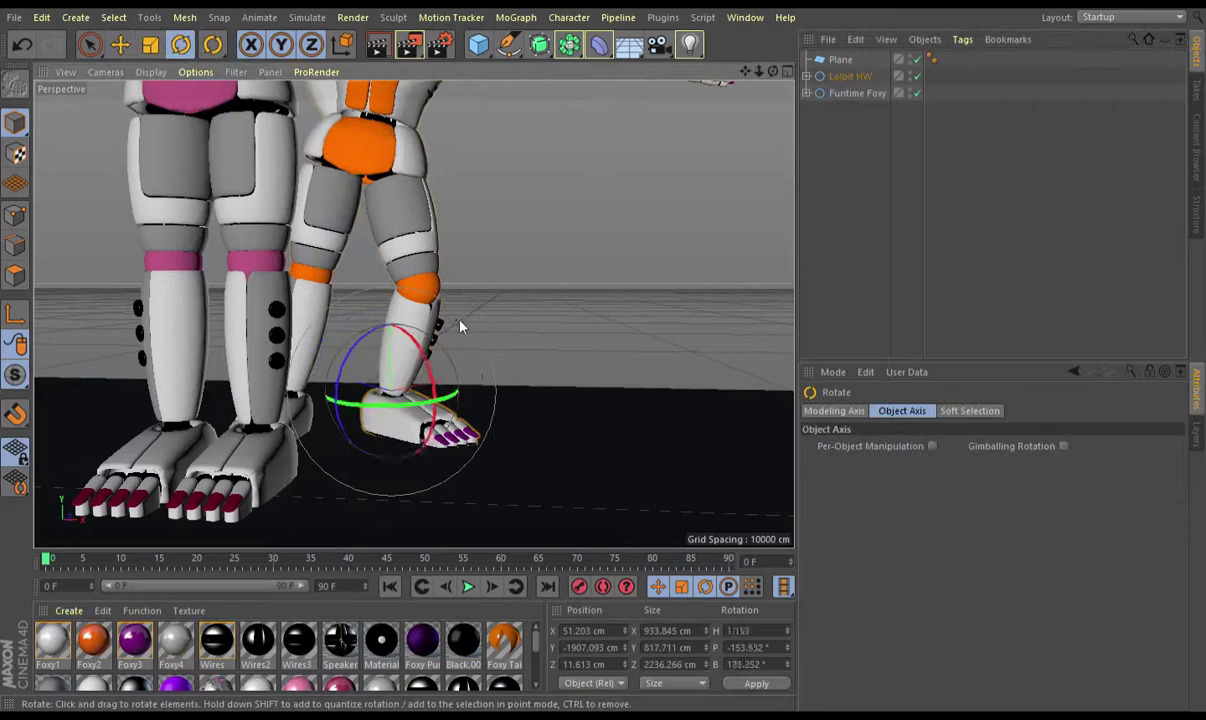
Step: Bend Funtime Foxy's leg and knee into a relaxed stance and select her foot
left_click(431, 230)
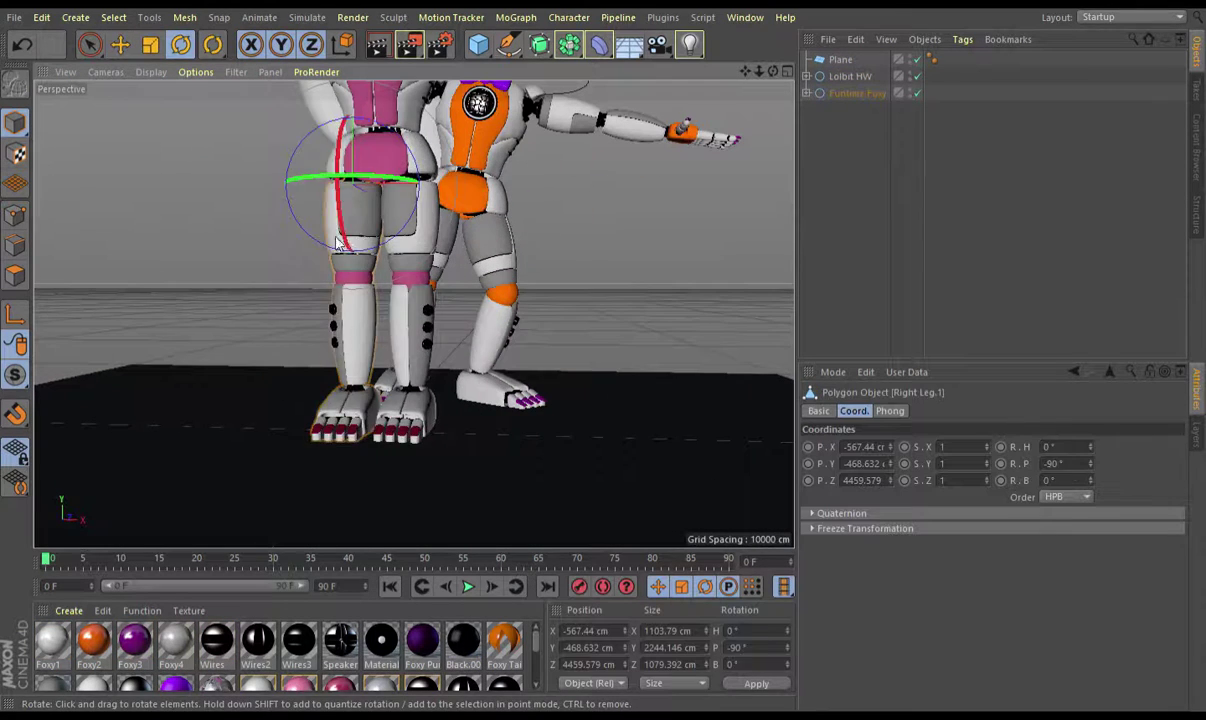
left_click_drag(431, 230, 430, 245)
left_click(425, 285)
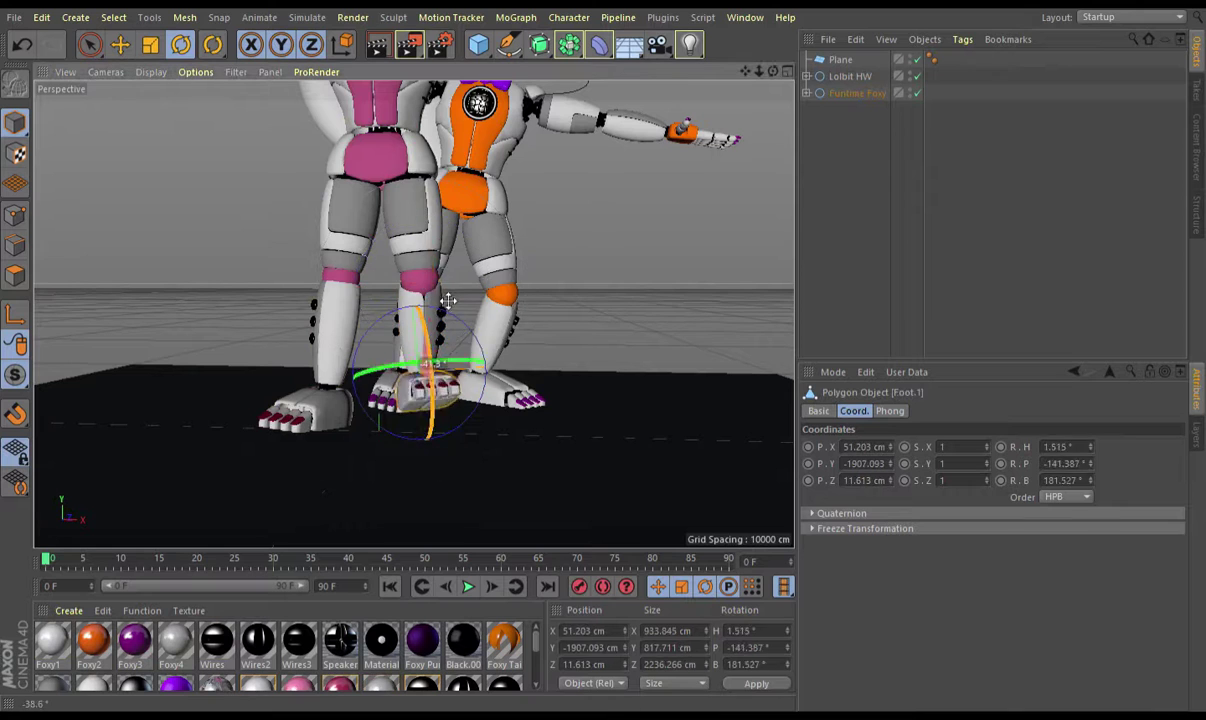
left_click_drag(318, 326, 330, 300)
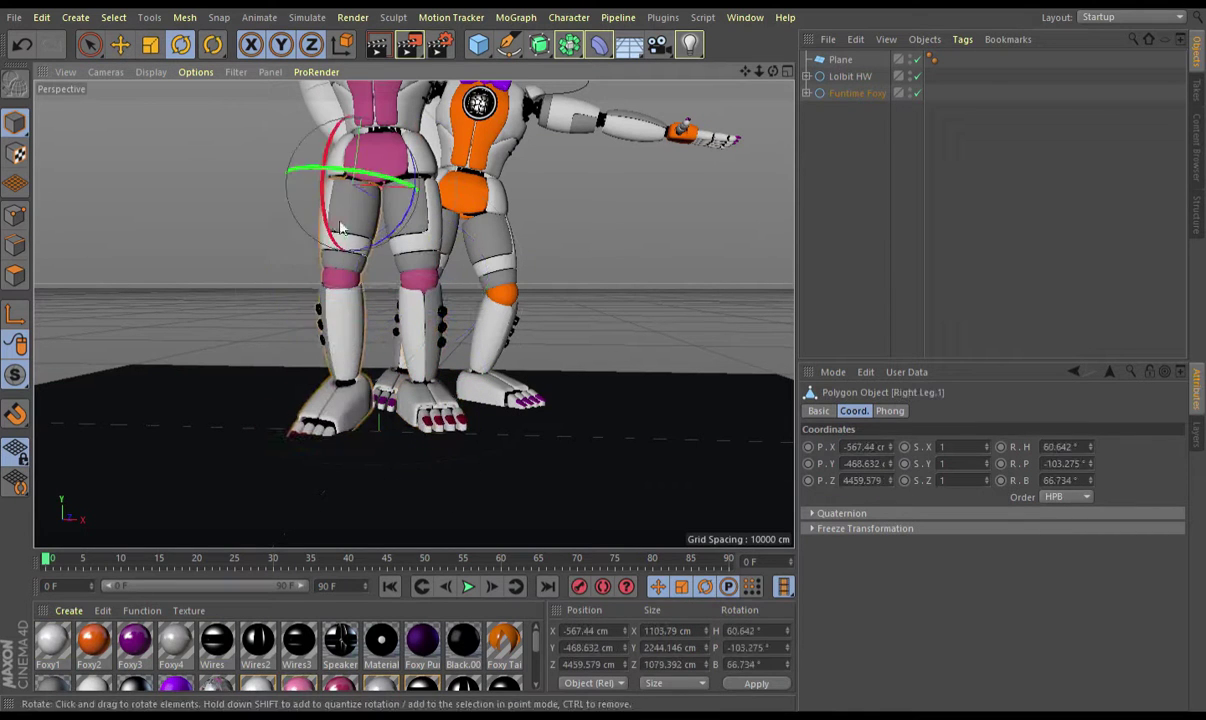
left_click(318, 418)
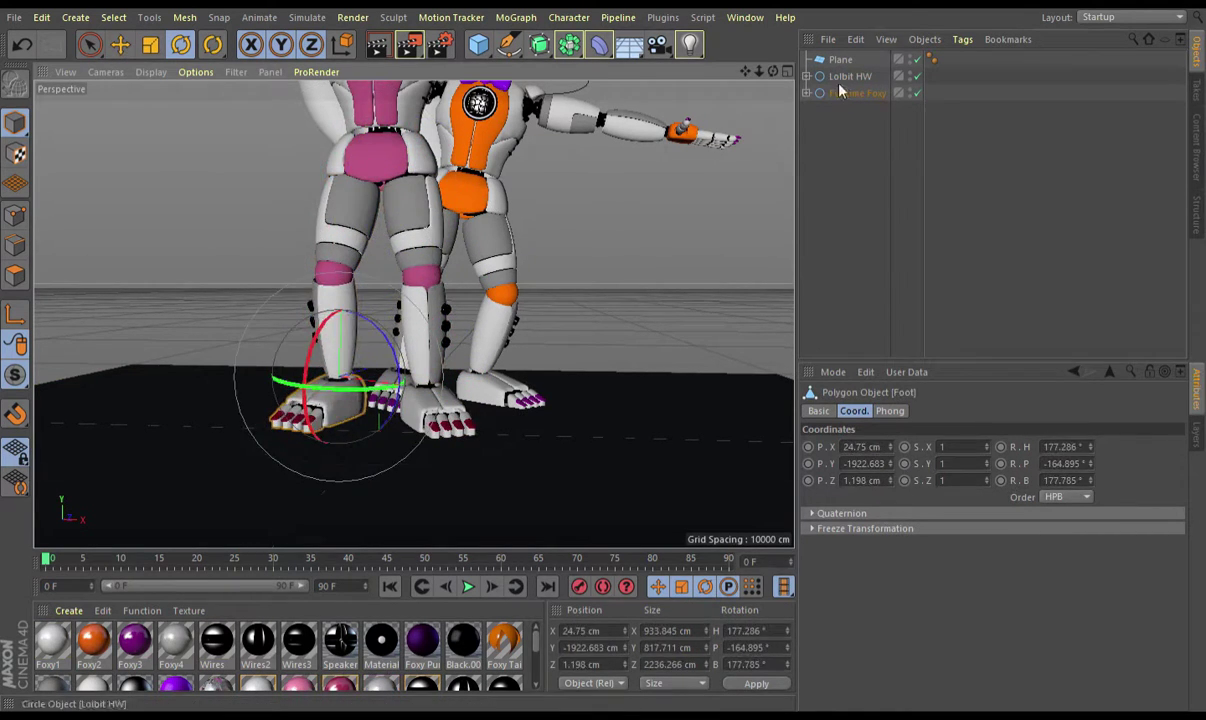
Step: Select Funtime Foxy's torso and tilt her head
scroll(277, 470, "up", 3)
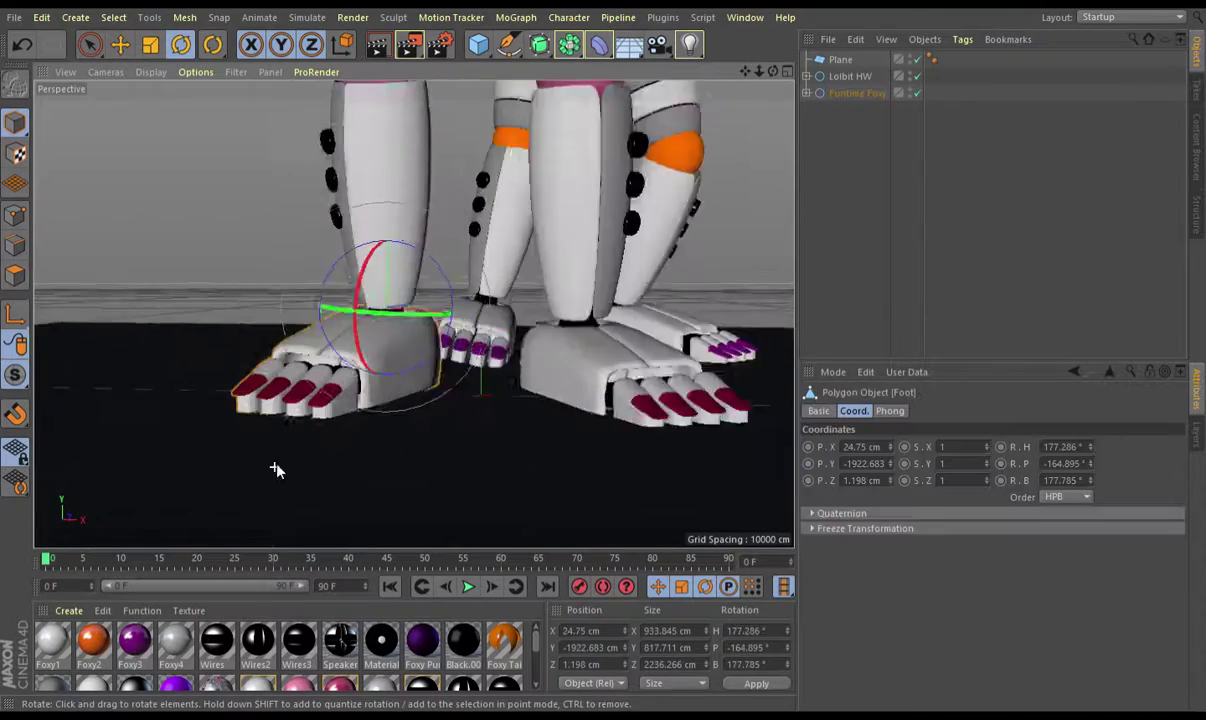
scroll(492, 199, "down", 2)
scroll(492, 199, "down", 4)
left_click(430, 292)
scroll(636, 91, "up", 3)
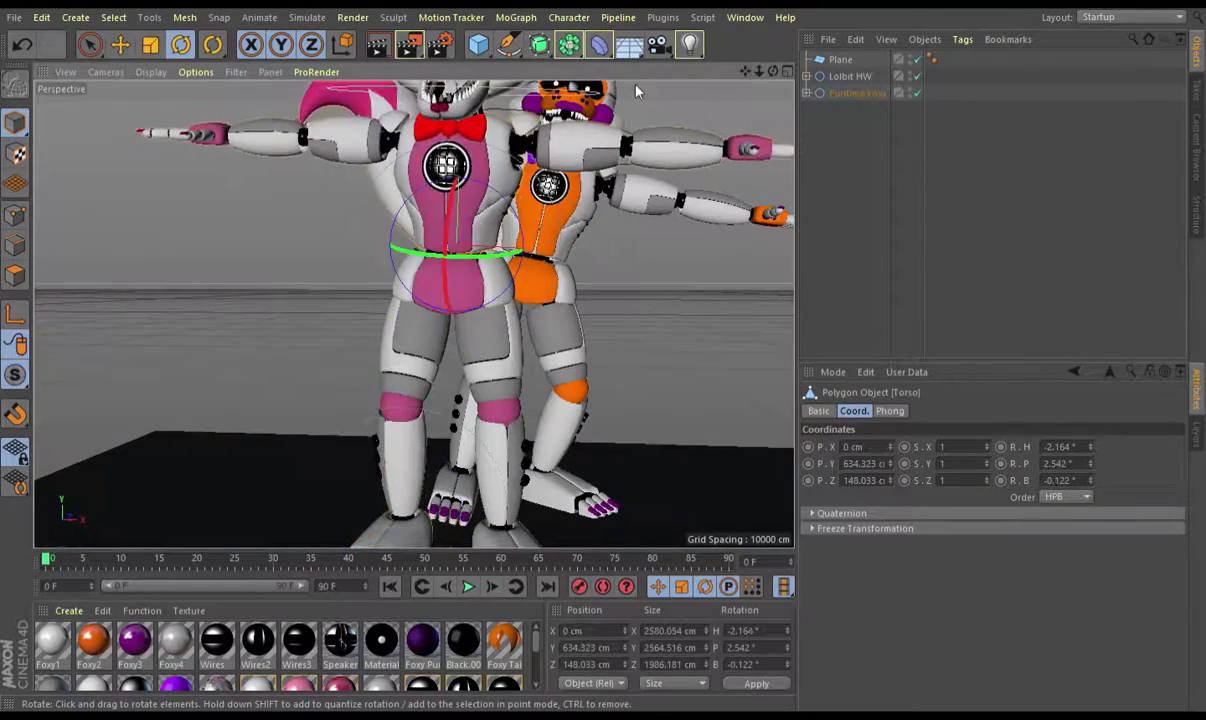
scroll(636, 91, "up", 3)
scroll(450, 250, "up", 2)
scroll(420, 260, "down", 2)
left_click(405, 268)
mouse_move(400, 245)
left_mouse_down()
mouse_move(407, 268)
mouse_move(352, 320)
left_mouse_up()
Step: Rotate Funtime Foxy's upper and lower face mask pieces
scroll(407, 268, "up", 5)
scroll(323, 183, "up", 3)
left_click(350, 296)
scroll(505, 148, "down", 5)
left_click(505, 148)
left_click_drag(505, 148, 470, 190)
left_click(600, 330)
left_click_drag(600, 330, 622, 292)
mouse_move(605, 200)
left_mouse_down()
mouse_move(560, 240)
mouse_move(580, 330)
mouse_move(600, 295)
mouse_move(590, 335)
left_mouse_up()
left_click(910, 410)
left_click(590, 330)
Step: Turn both of Funtime Foxy's eyes to a new gaze and deselect everything
left_click(520, 255)
left_click(605, 250, "shift")
left_click_drag(560, 250, 548, 232)
key("ctrl+shift+a")
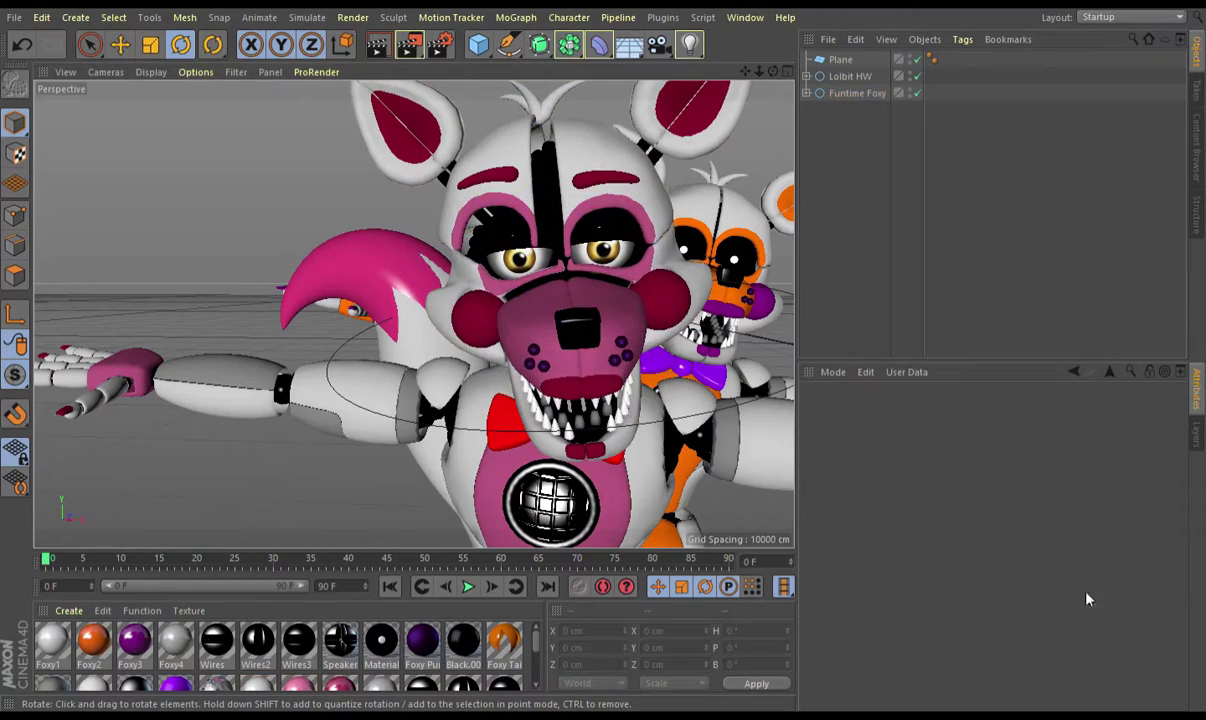
Step: Orbit to a three-quarter view and add a camera framing both characters
scroll(416, 314, "down", 3)
left_click_drag(416, 314, 440, 310, "alt")
scroll(416, 314, "up", 2)
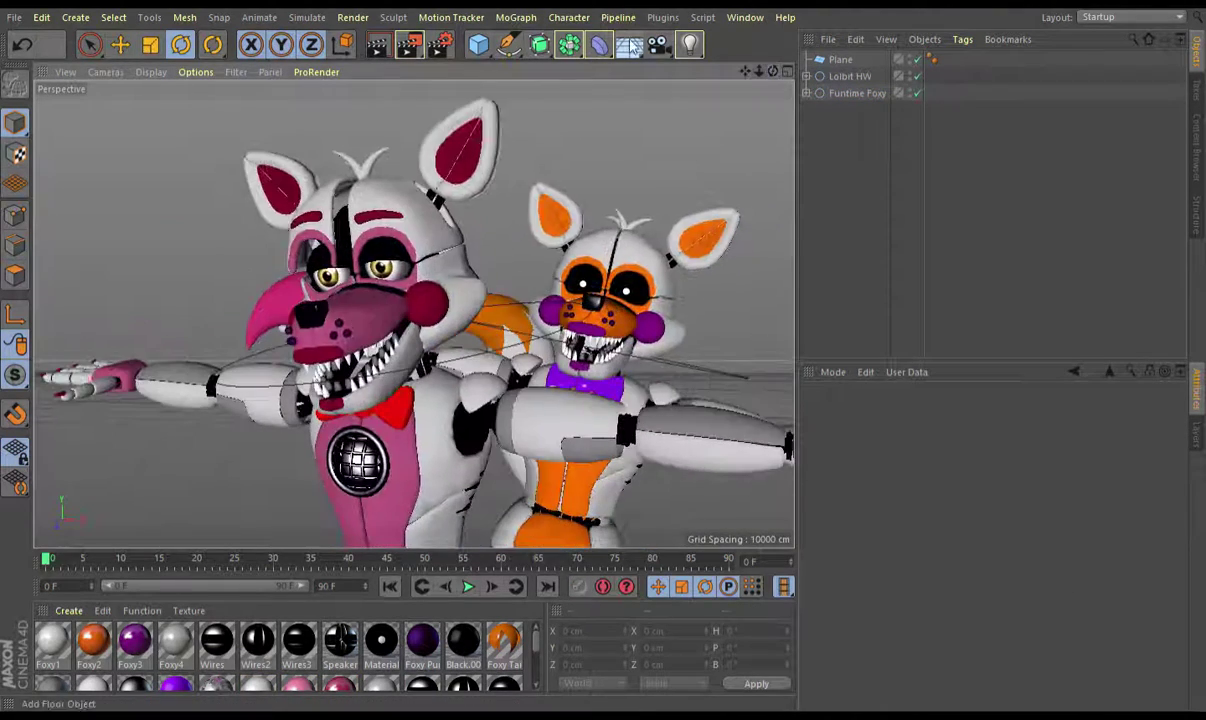
left_click(657, 44)
scroll(540, 178, "up", 2)
scroll(367, 290, "up", 2)
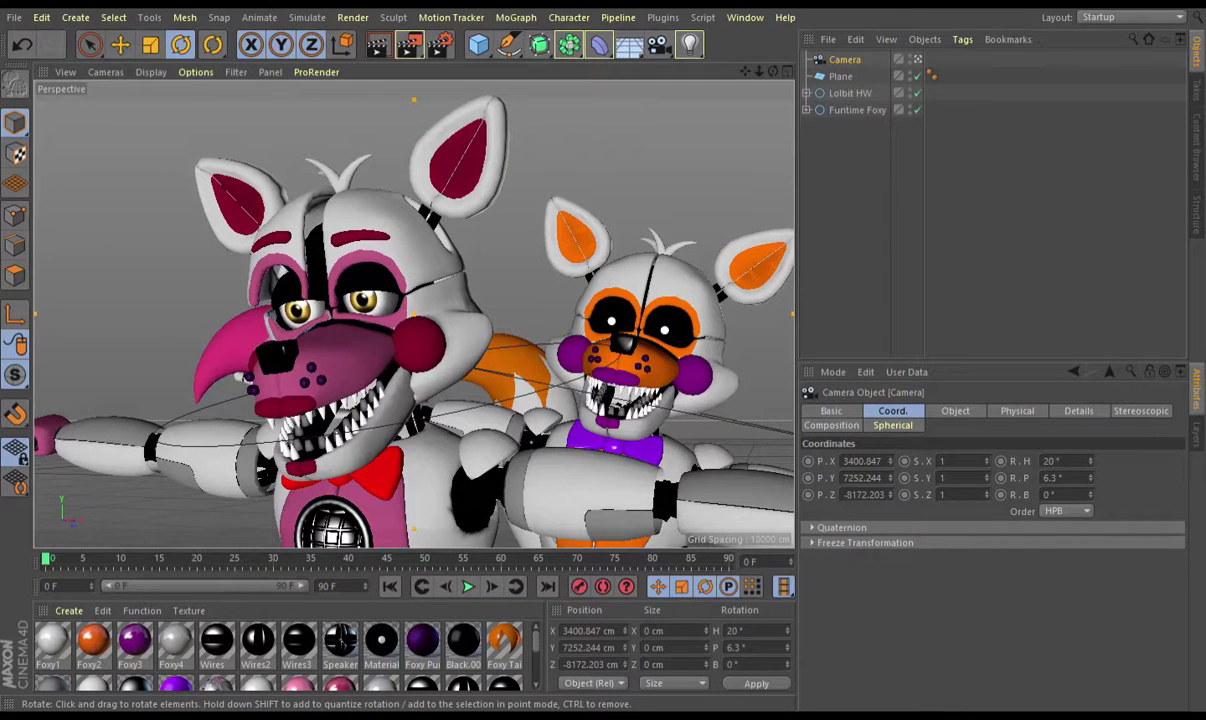
Step: Swing Foxy's right lower mask so the snout tilts up, rotate her inner jaw, and bend her elbow
left_click(370, 290)
mouse_move(445, 322)
left_mouse_down()
mouse_move(383, 348)
mouse_move(300, 300)
left_mouse_up()
left_click(360, 390)
mouse_move(360, 390)
left_mouse_down()
mouse_move(355, 447)
mouse_move(340, 400)
left_mouse_up()
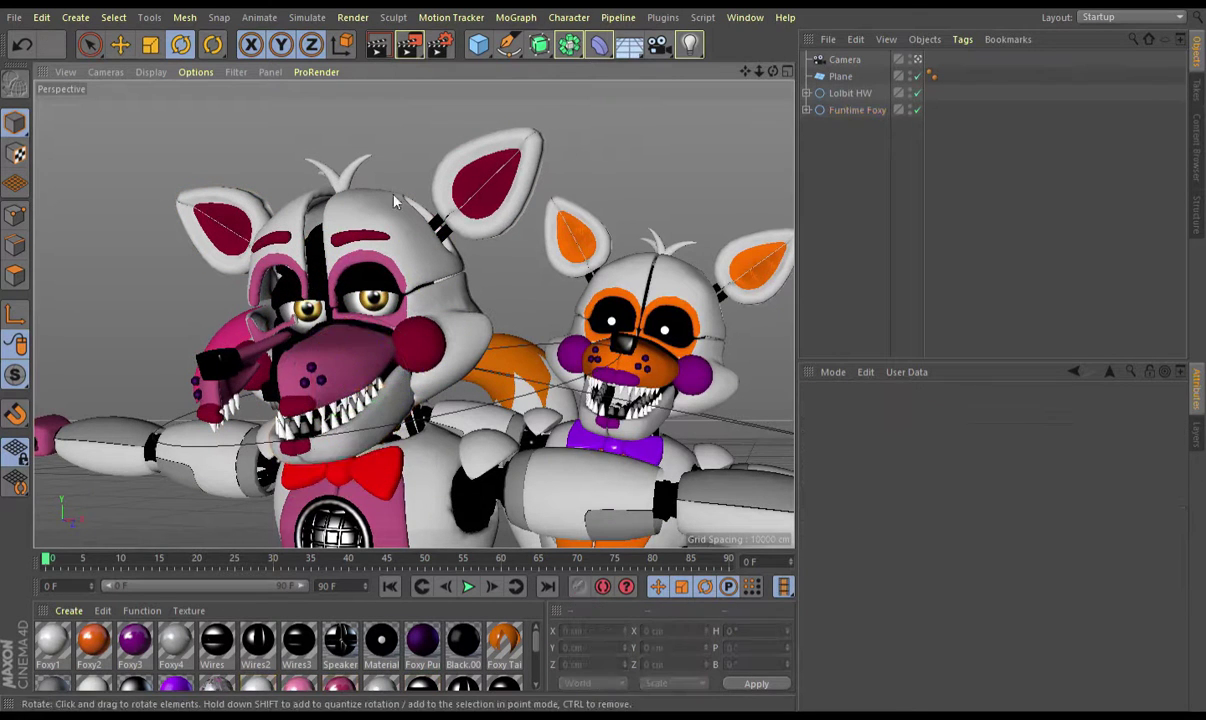
left_click(318, 245)
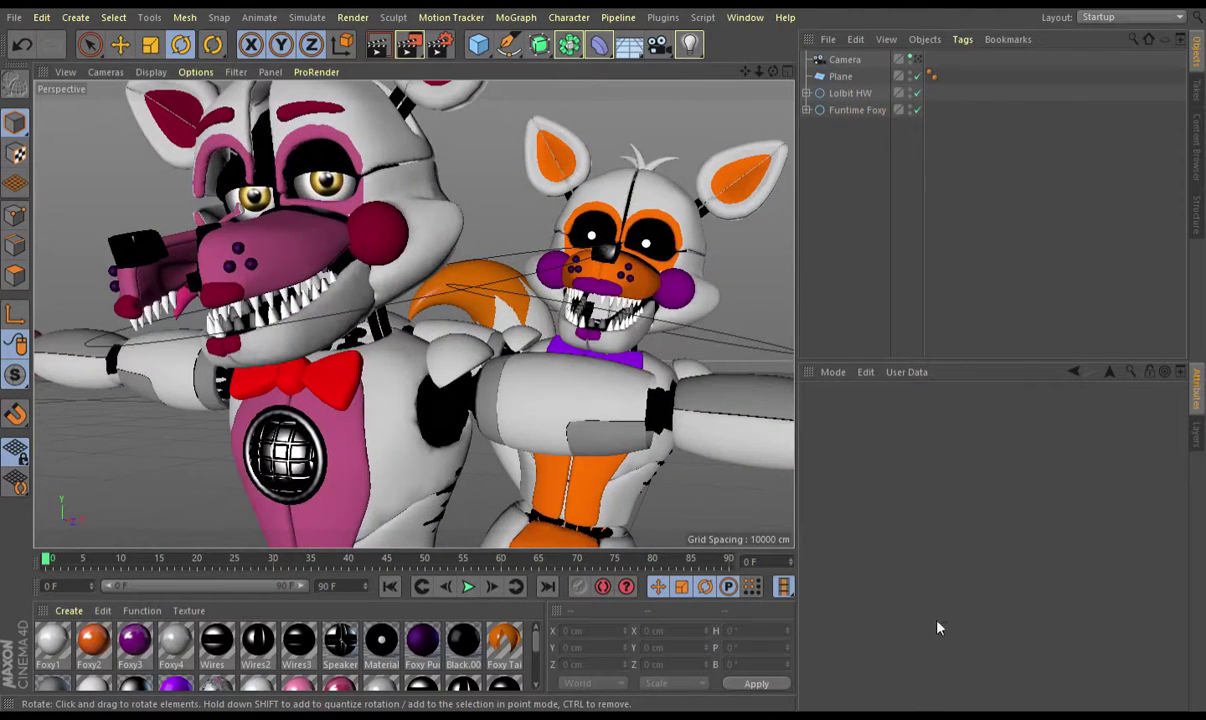
left_click_drag(539, 283, 480, 420)
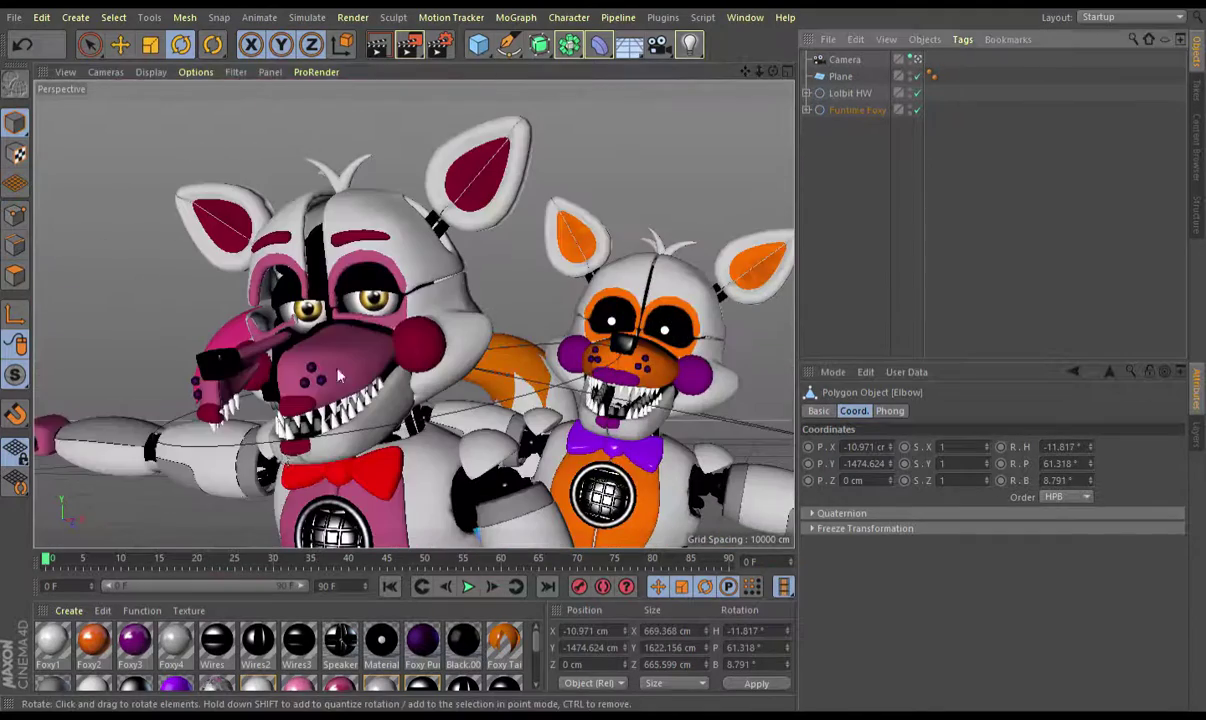
Step: Rotate Funtime Foxy's right arm, and undo a trial rotation of Lolbit's mask pieces
left_click_drag(338, 374, 293, 387)
left_click_drag(703, 371, 672, 284)
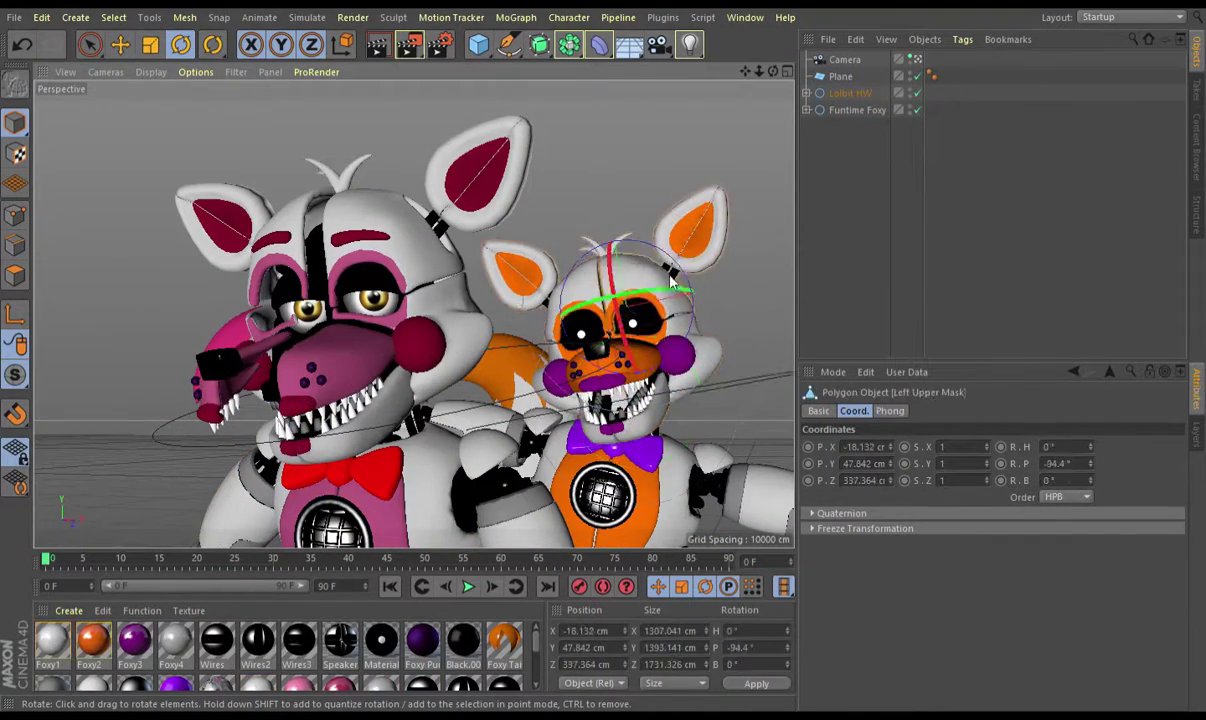
key("ctrl+z")
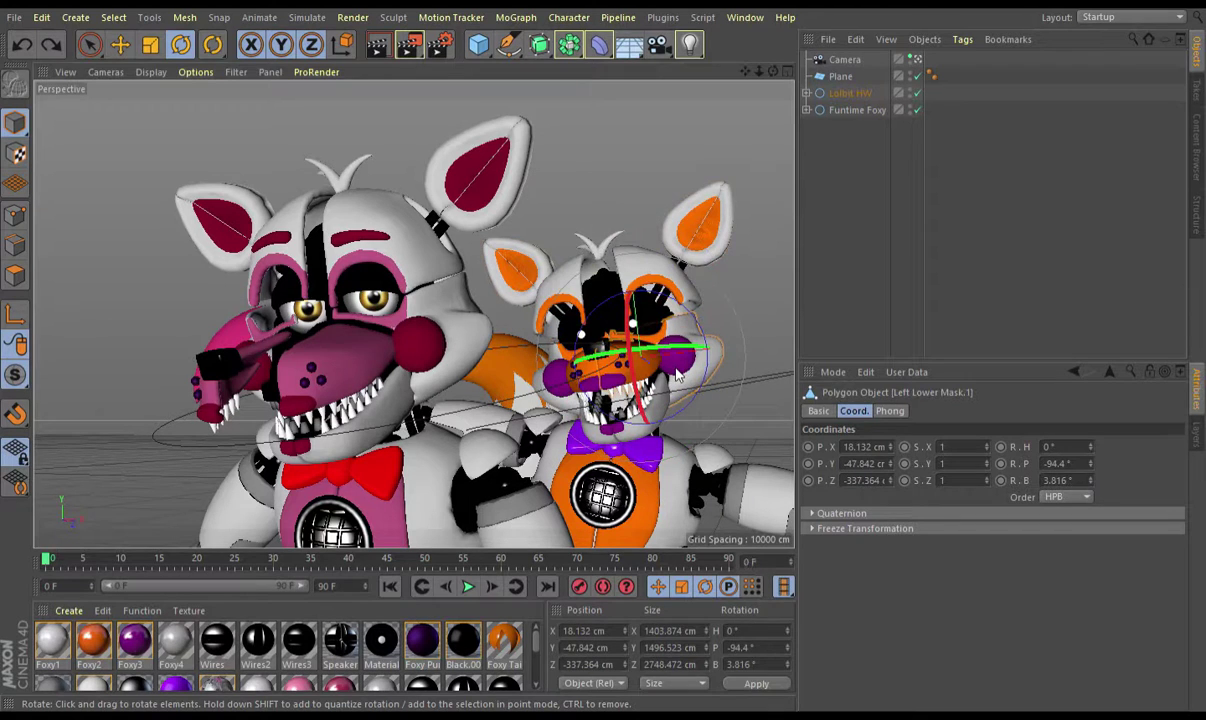
key("ctrl+z")
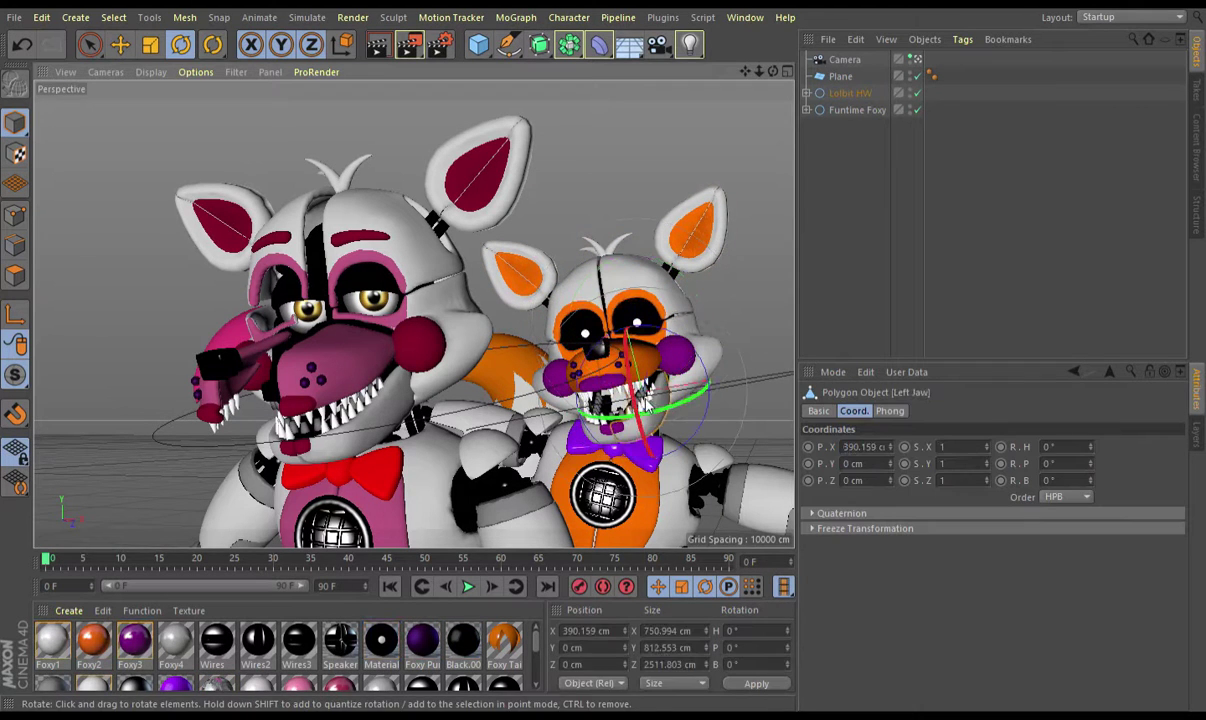
Step: Select Lolbit's jaw and eyes and rotate her eyelids down over the eyes
left_click(624, 408)
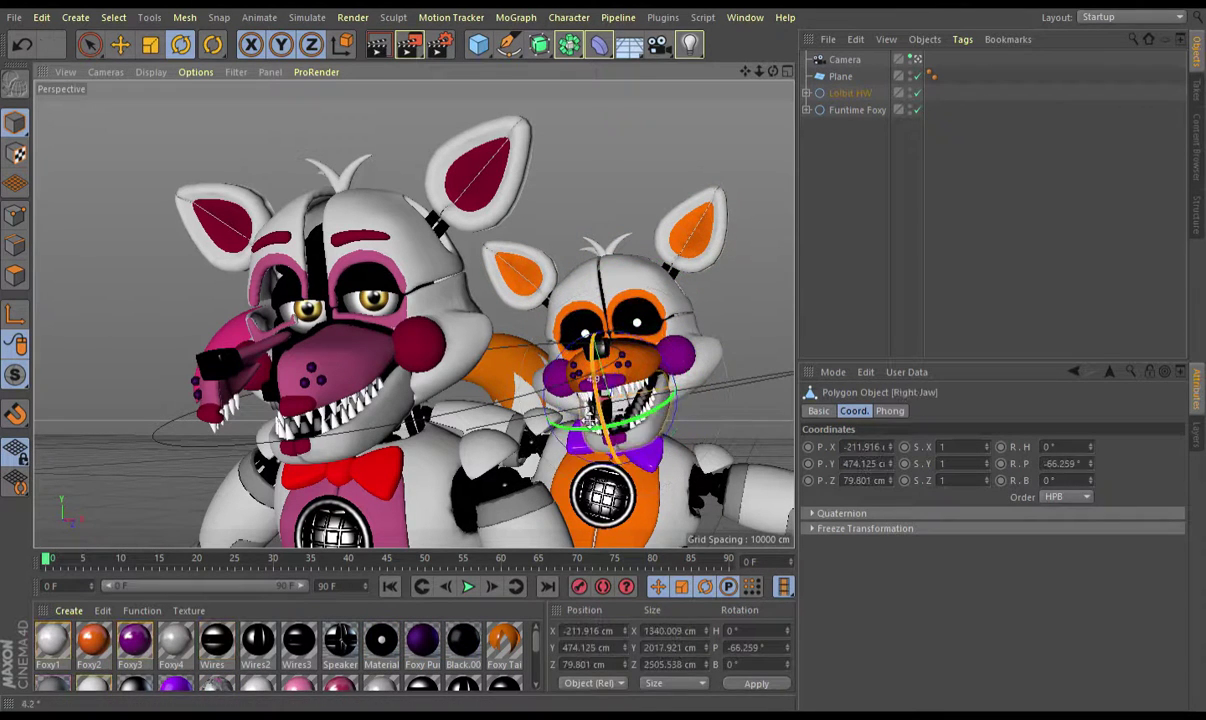
left_click(572, 345, "shift")
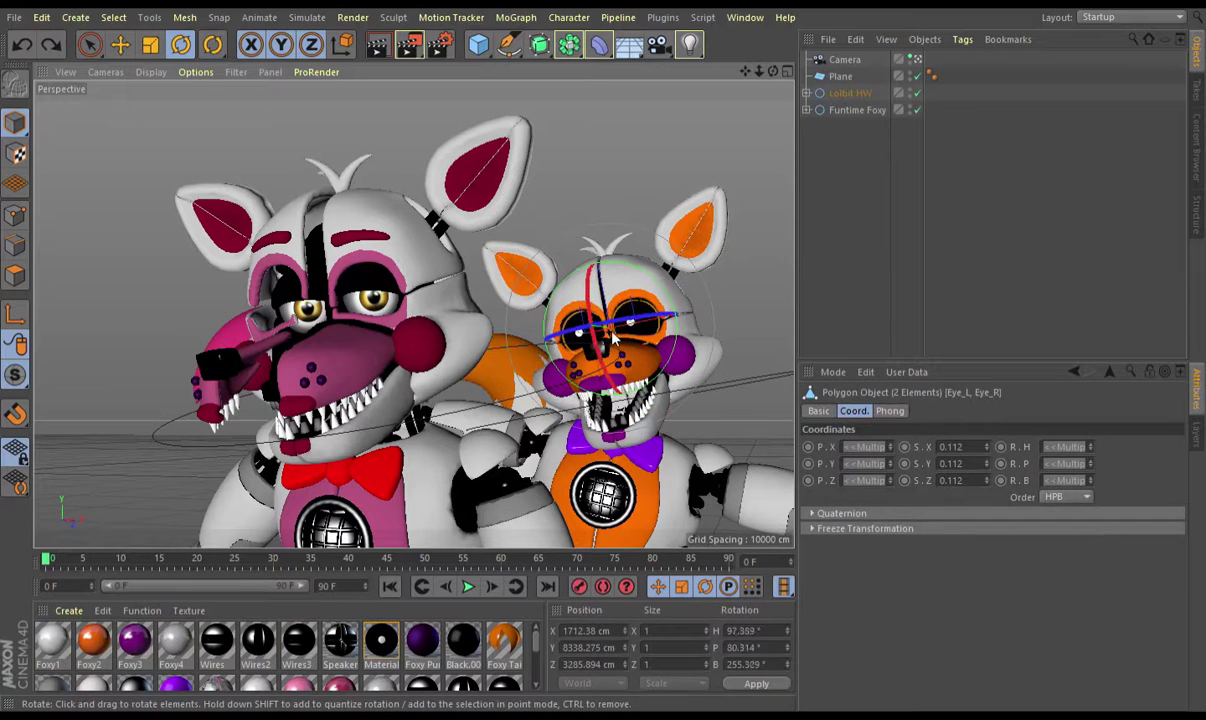
left_click_drag(614, 340, 617, 391)
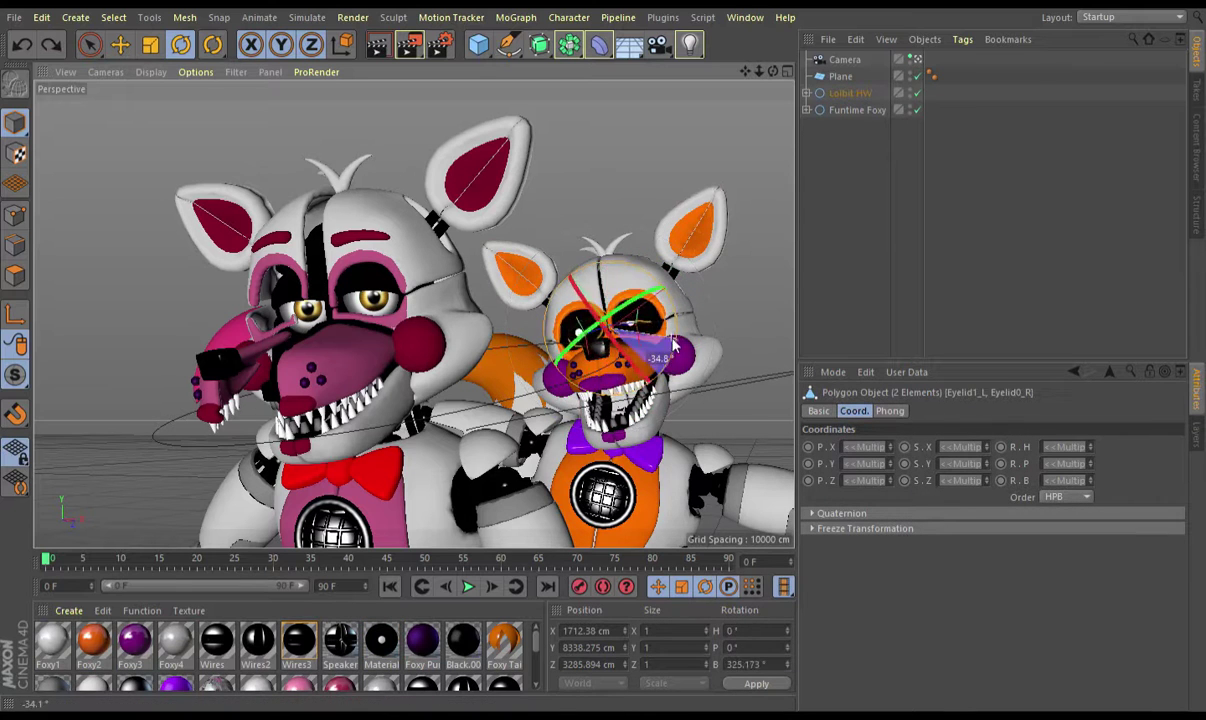
scroll(600, 320, "up", 10)
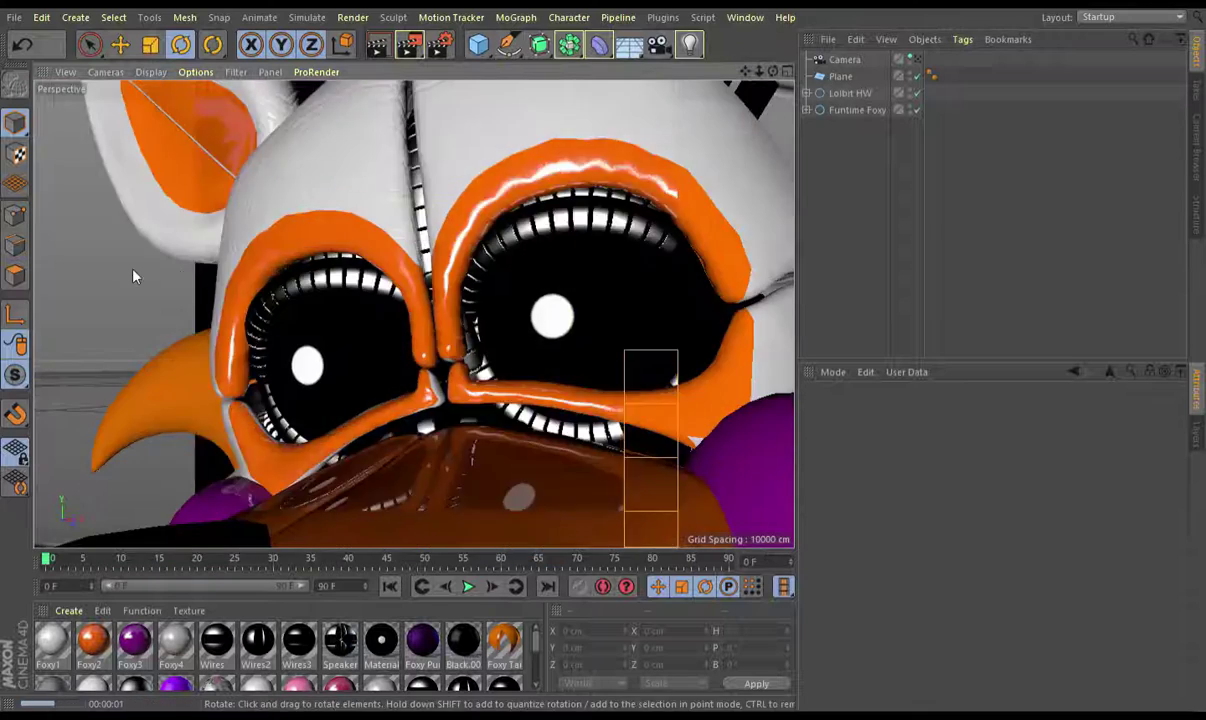
Step: Tilt Lolbit's right eyelid about 27 degrees and preview a render of the face
left_click_drag(330, 320, 322, 372)
left_click(57, 173)
key("ctrl+r")
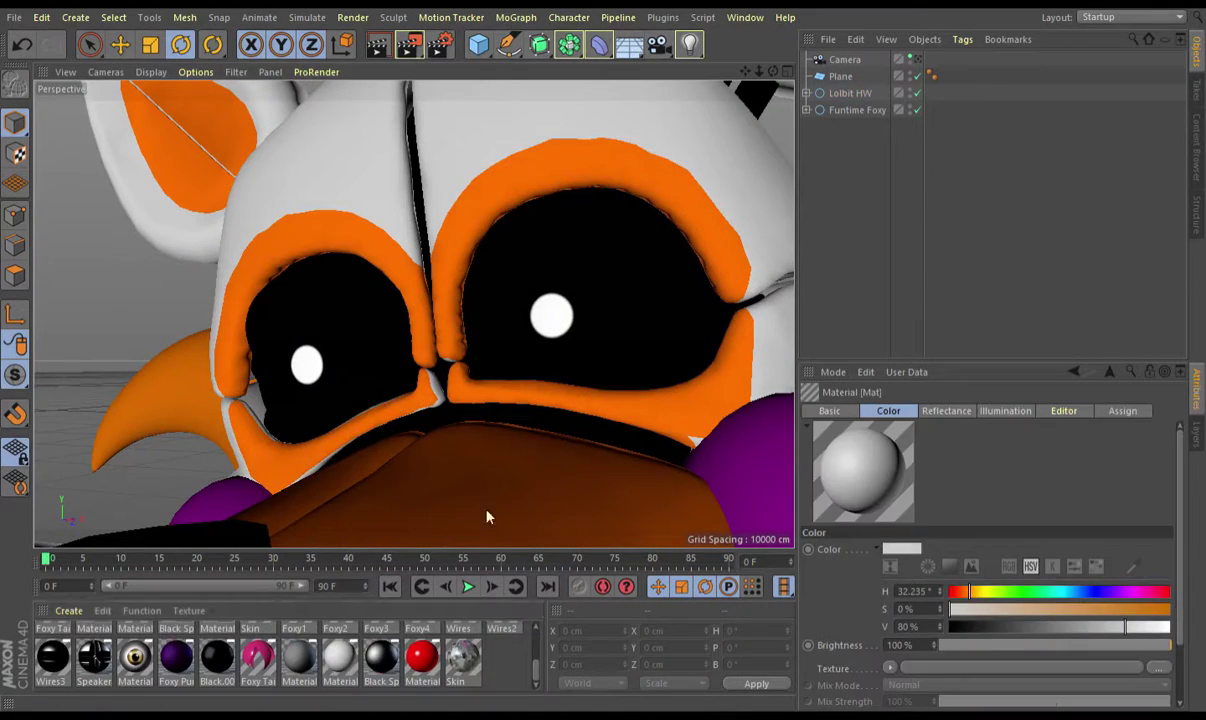
Step: Apply the black Mat material to Lolbit's eyes and lower her eyelids partway
left_click_drag(53, 640, 320, 350)
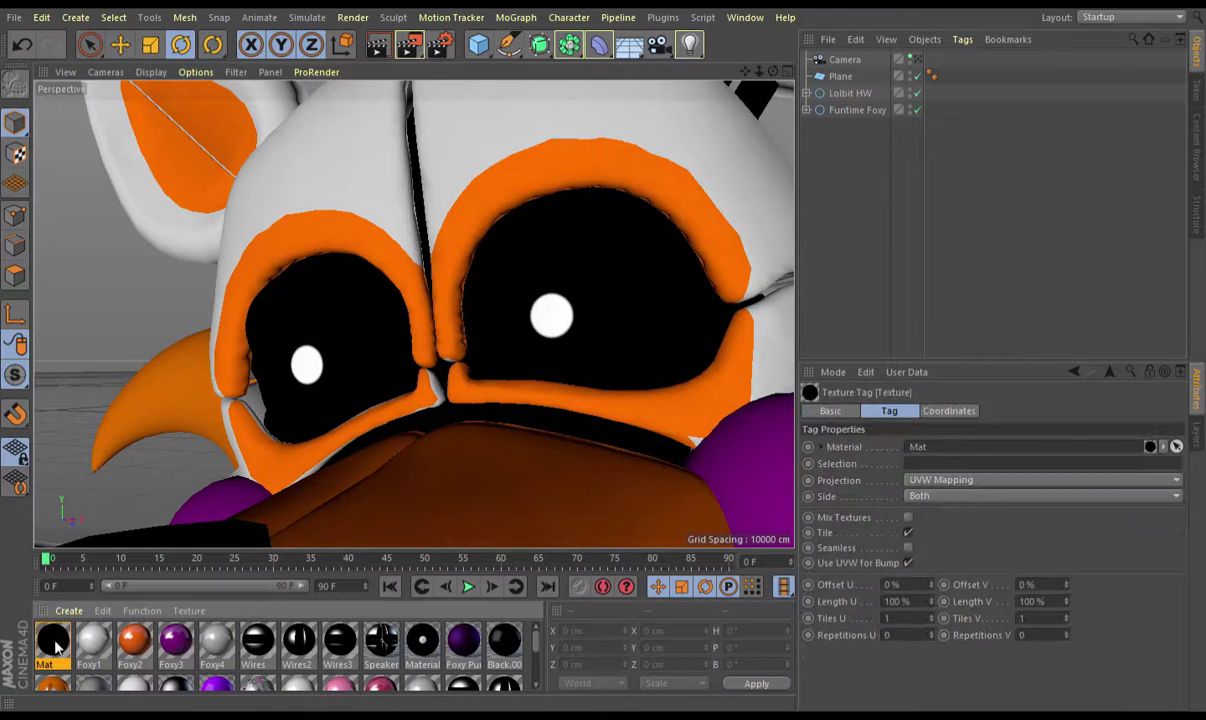
left_click_drag(285, 269, 300, 340)
left_click(560, 335)
left_click(287, 438)
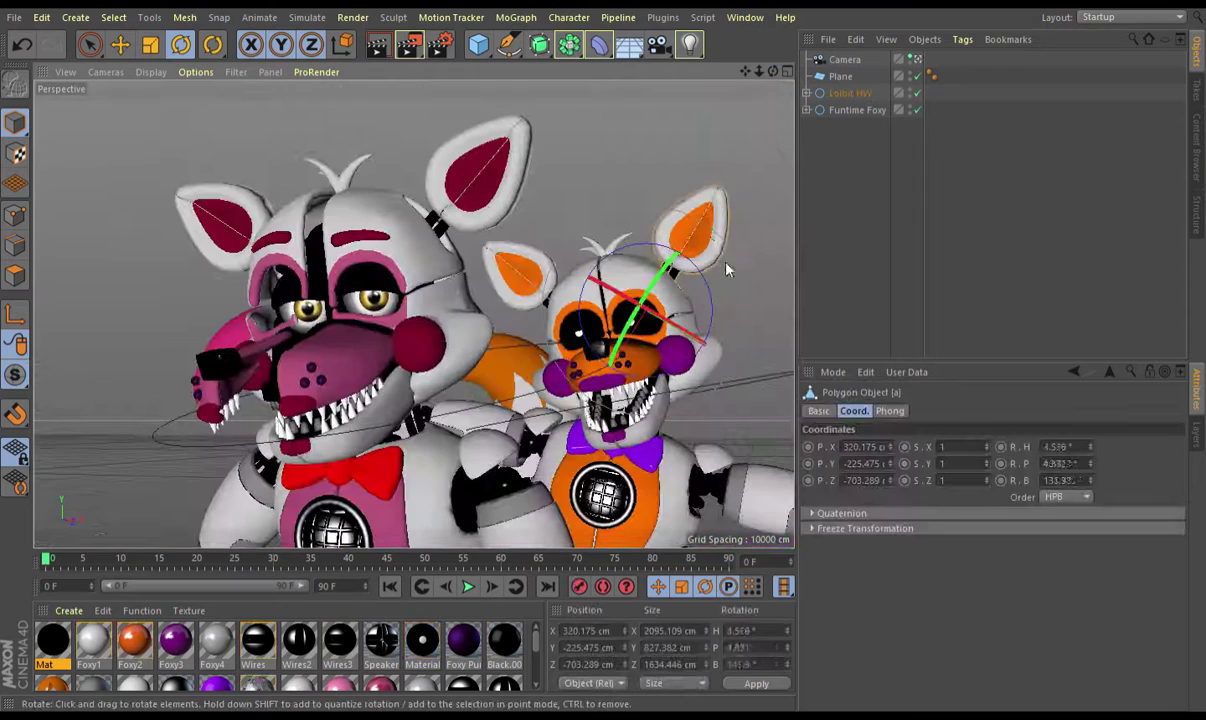
Step: Turn Lolbit's head back upright, select her right arm, and preview a render
left_click_drag(627, 298, 615, 300)
left_click(538, 455)
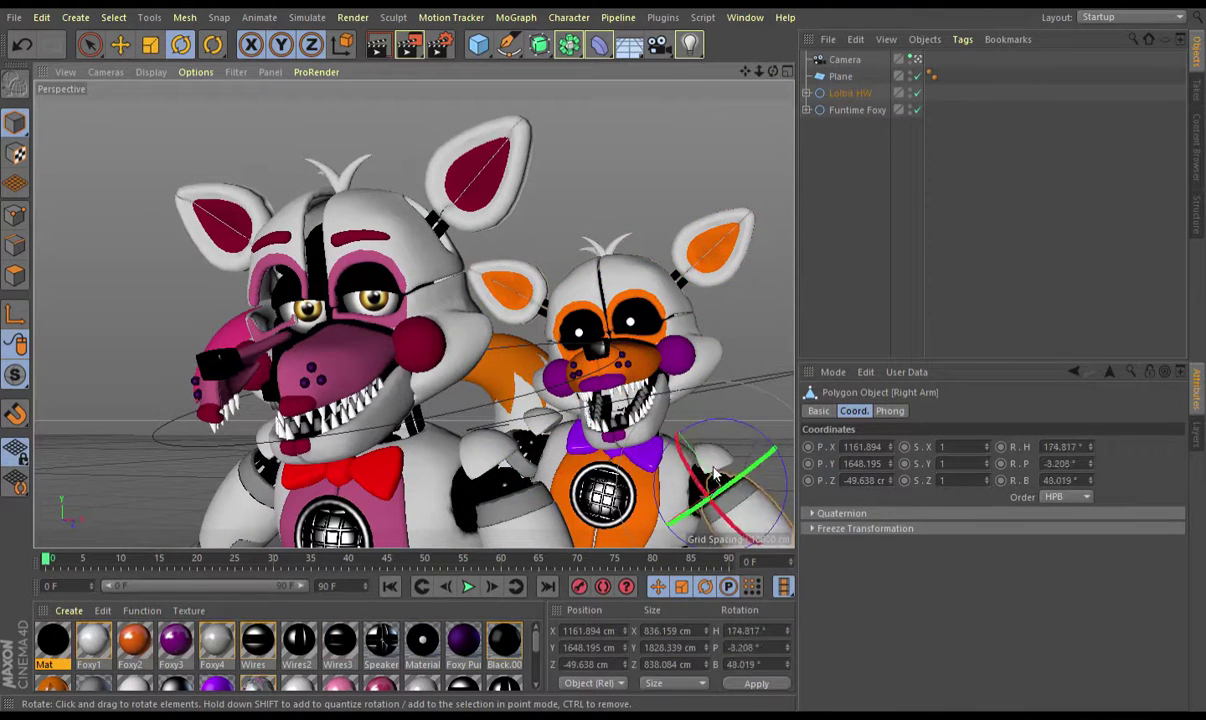
left_click(458, 113)
key("ctrl+r")
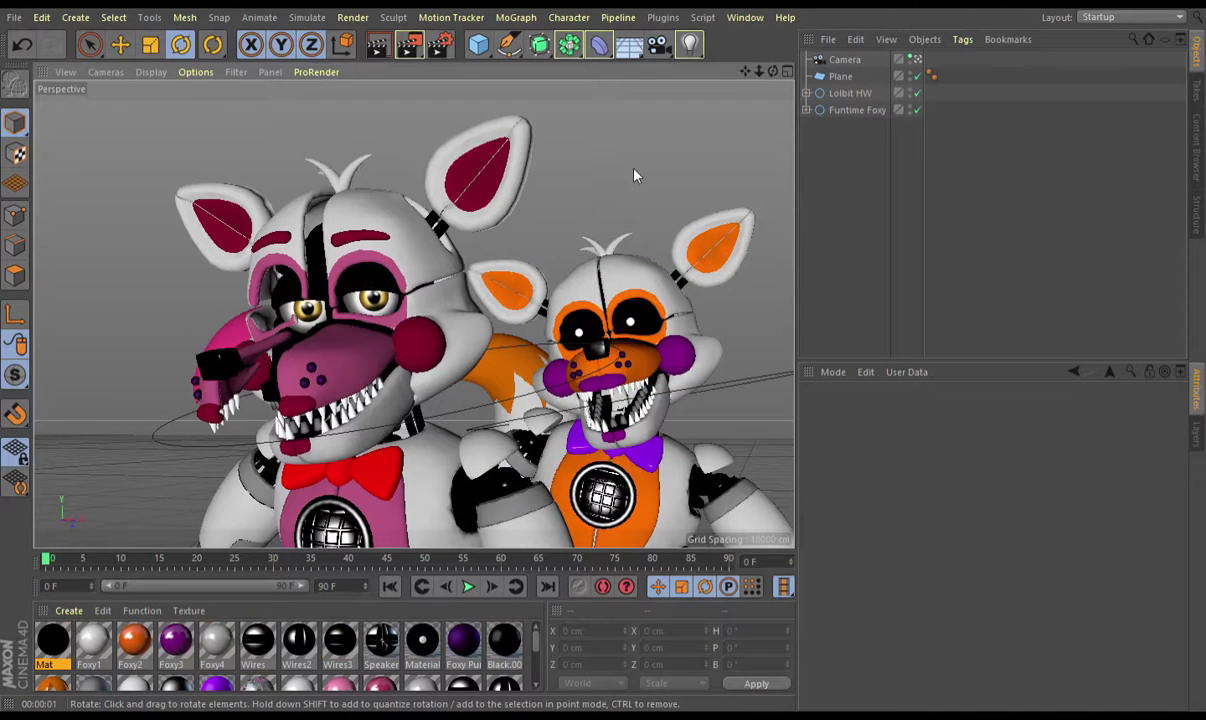
Step: Select the scene camera and reframe it on both characters
left_click(845, 60)
left_click_drag(700, 190, 459, 150)
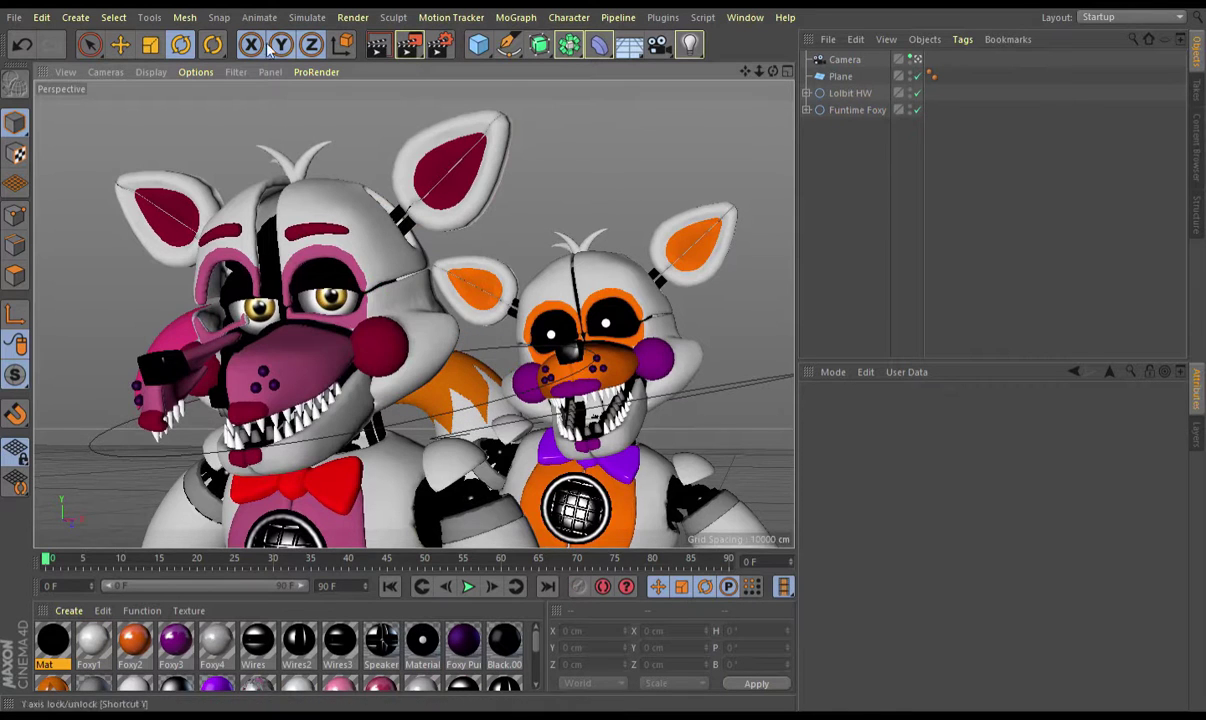
left_click(690, 44)
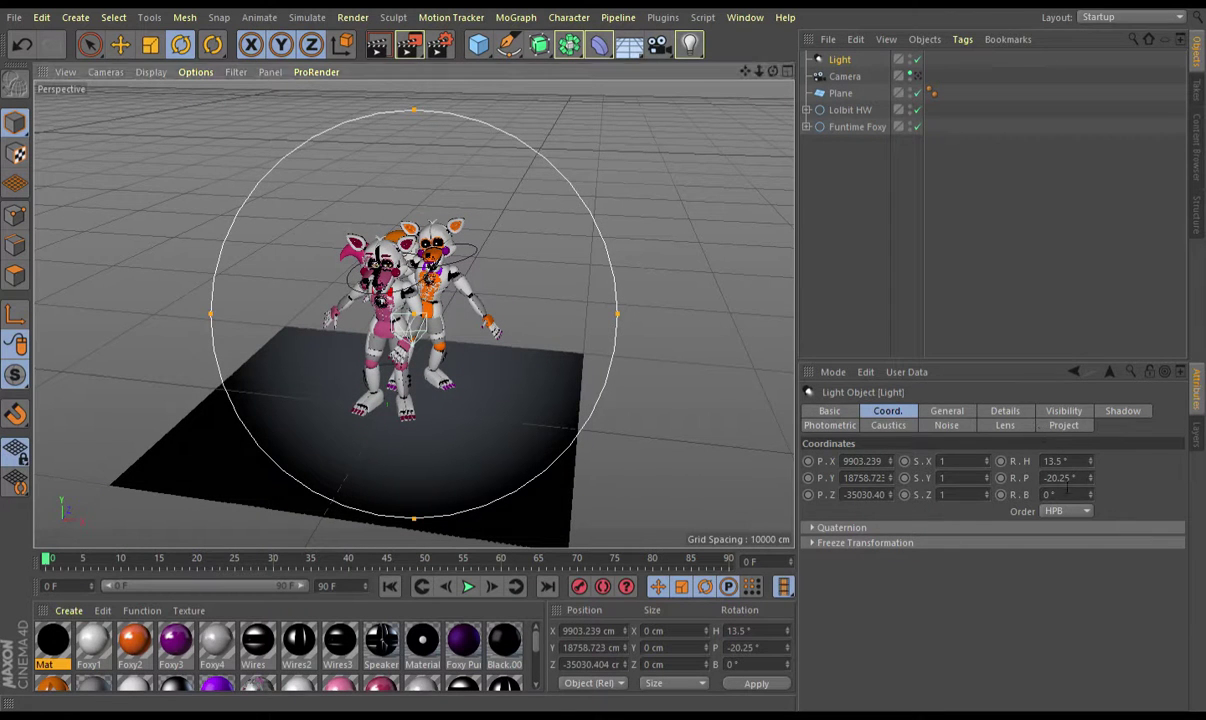
Step: Bring up the light's colour and intensity settings and nudge Foxy's right lower mask
left_click(840, 60)
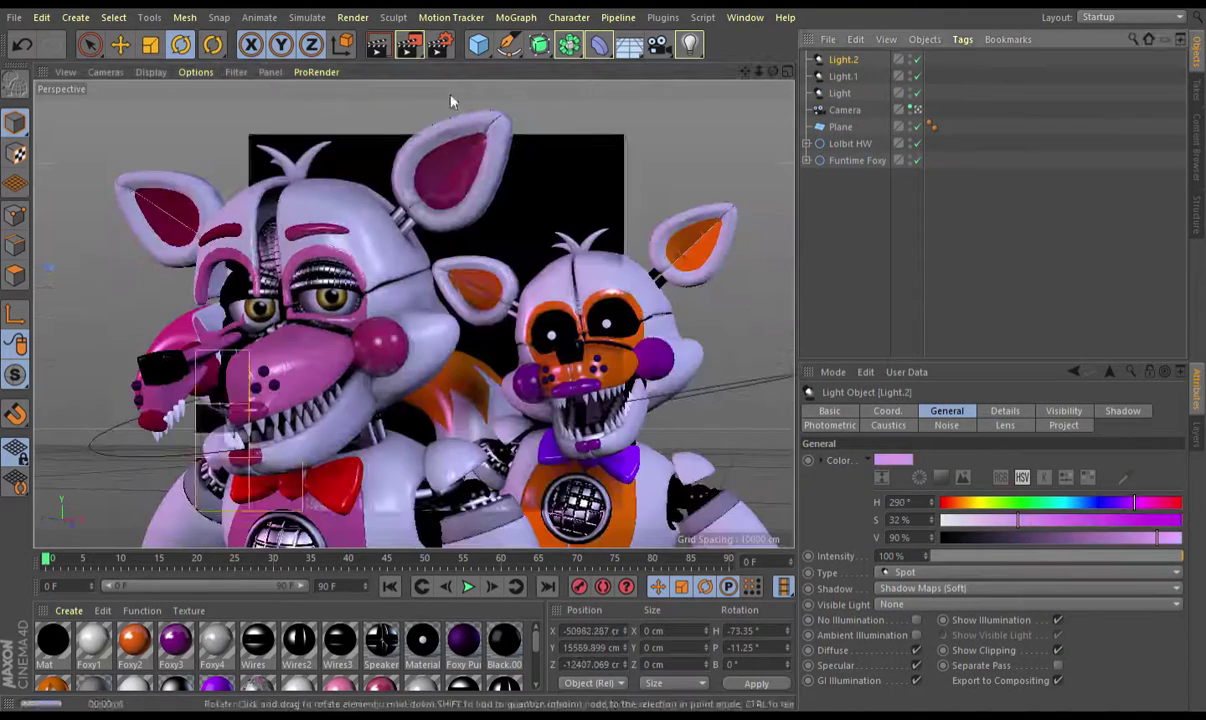
left_click_drag(372, 330, 365, 349)
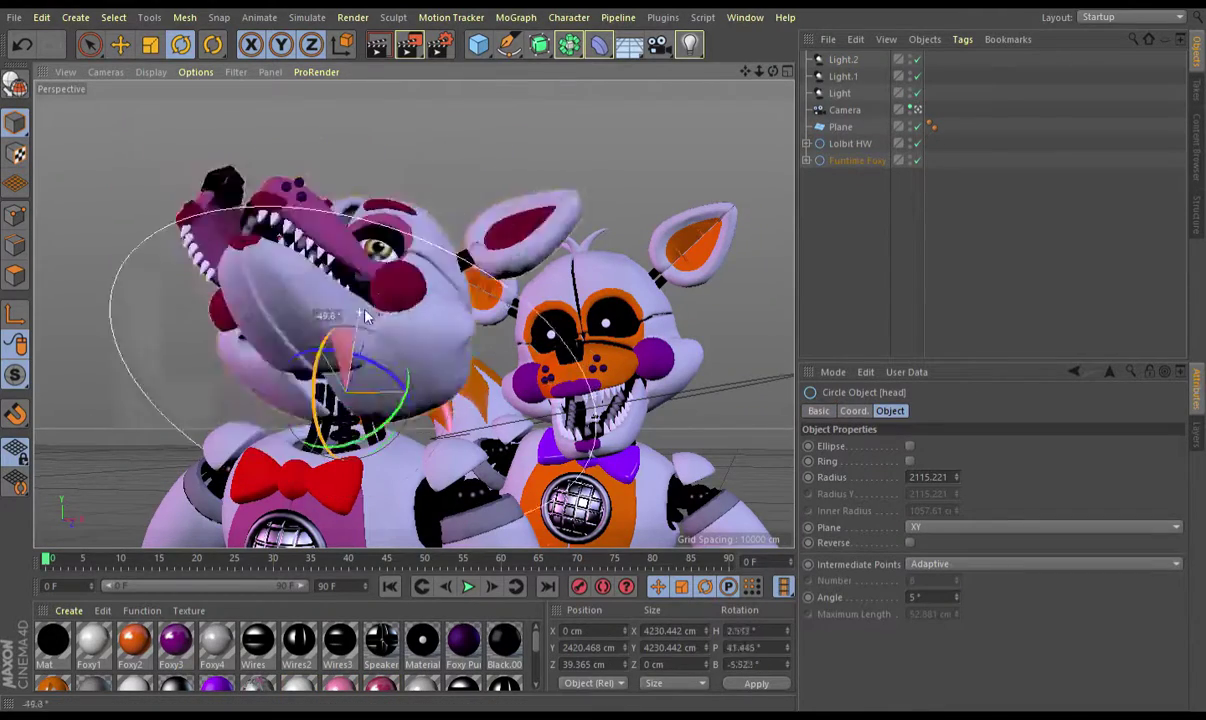
Step: Rotate Funtime Foxy's left ear and lower her left eyelid partly over the eye
left_click(360, 346)
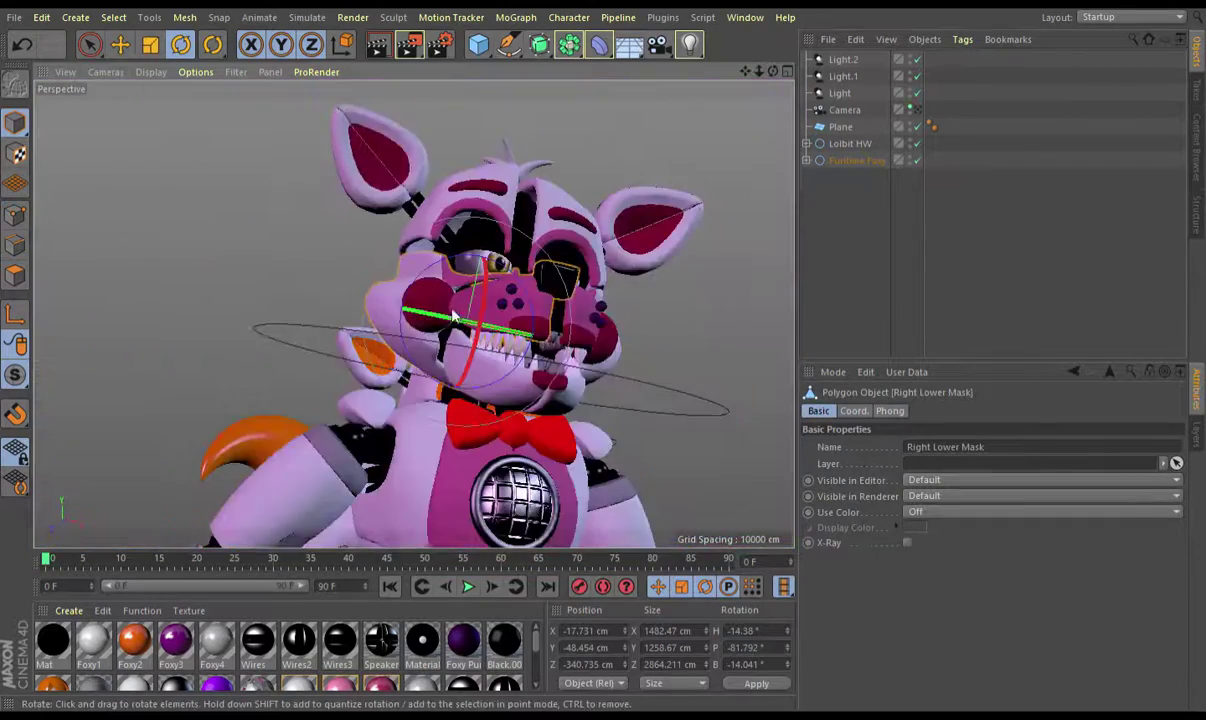
left_click_drag(378, 165, 598, 248)
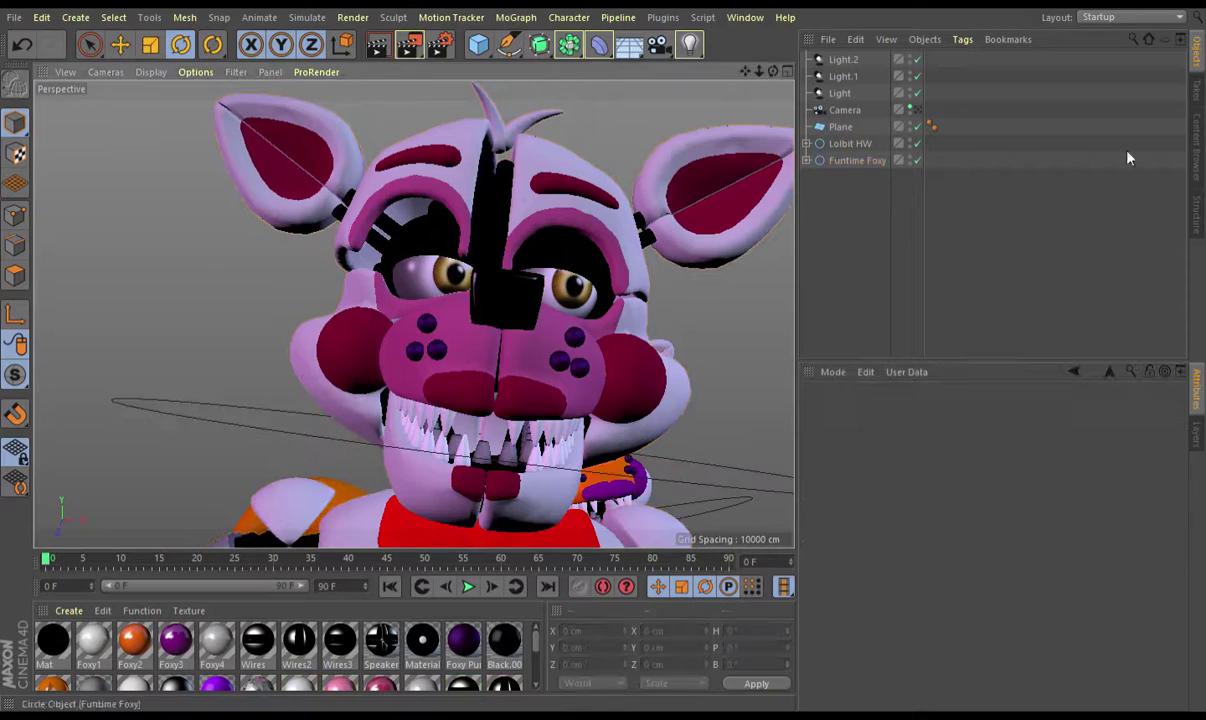
left_click(326, 265)
left_click_drag(326, 265, 367, 178)
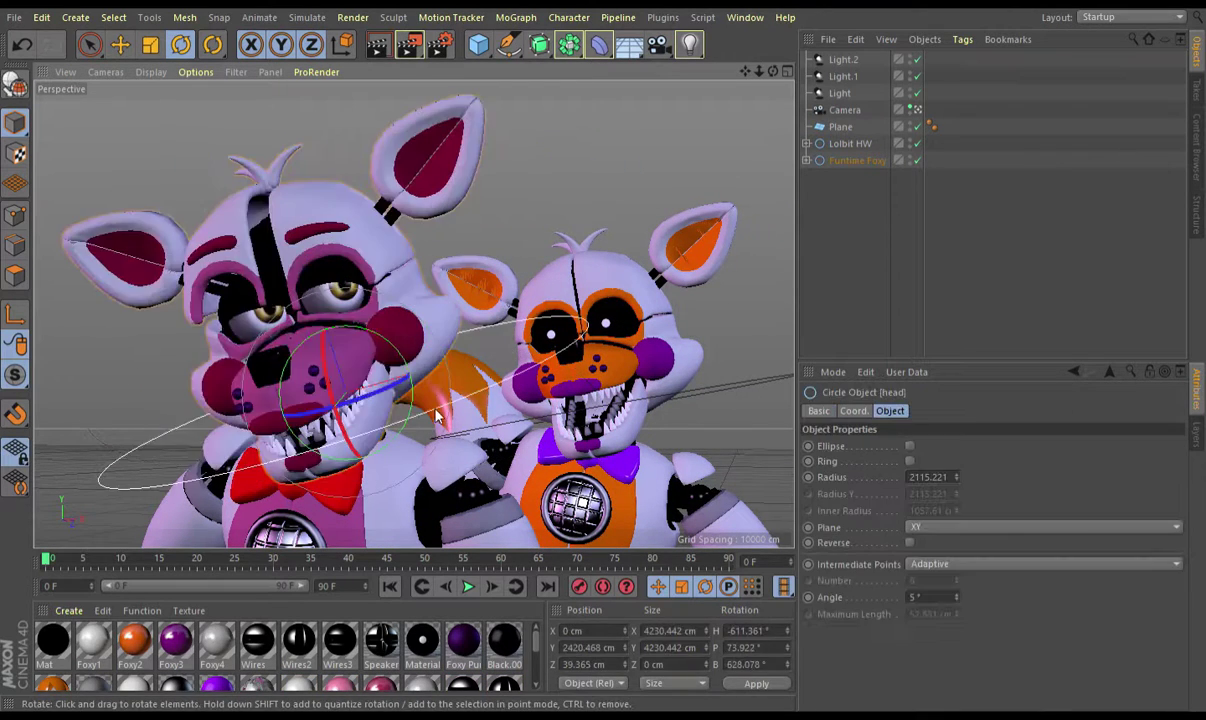
Step: Fine-tune Foxy's eyelid rotation, select her left lower snout mask, then deselect
left_click(313, 291)
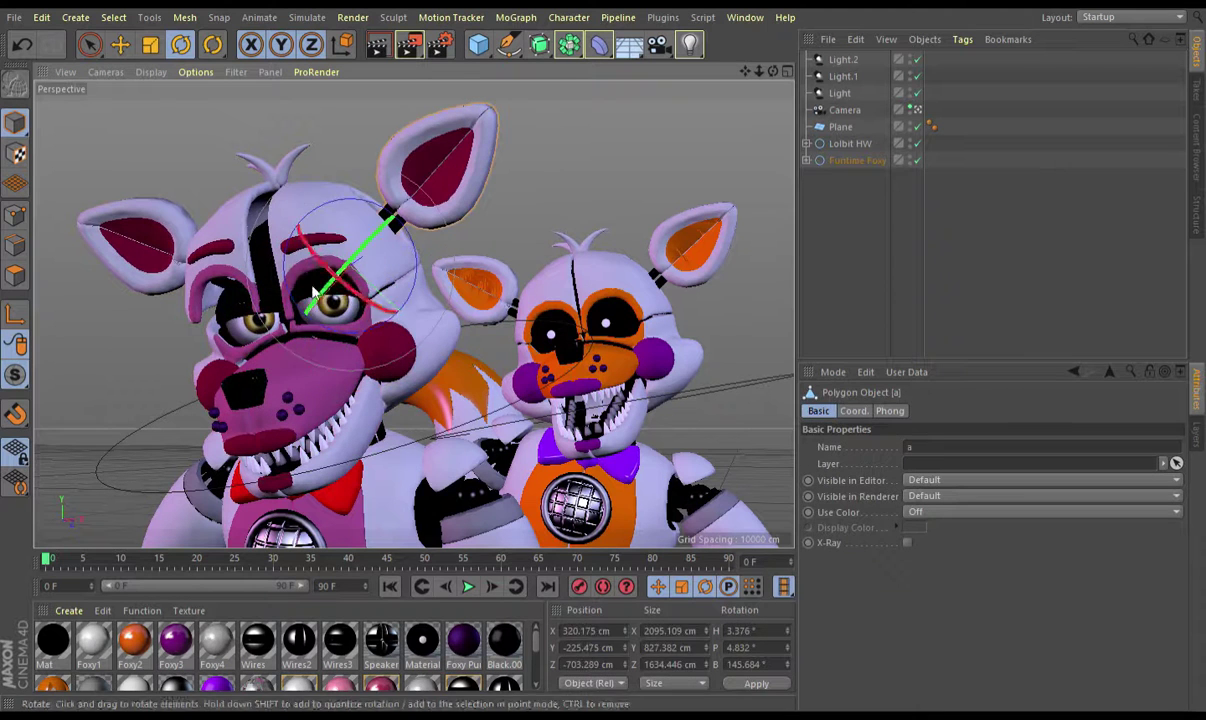
left_click_drag(213, 303, 279, 326)
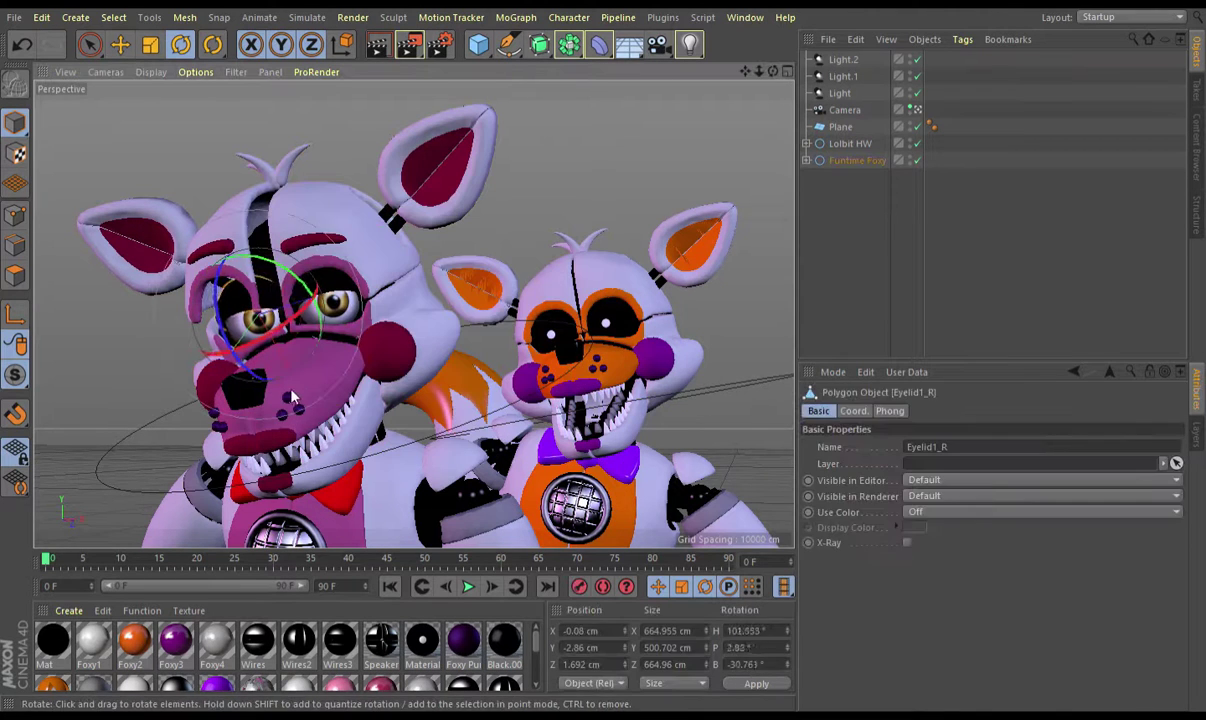
left_click(314, 444)
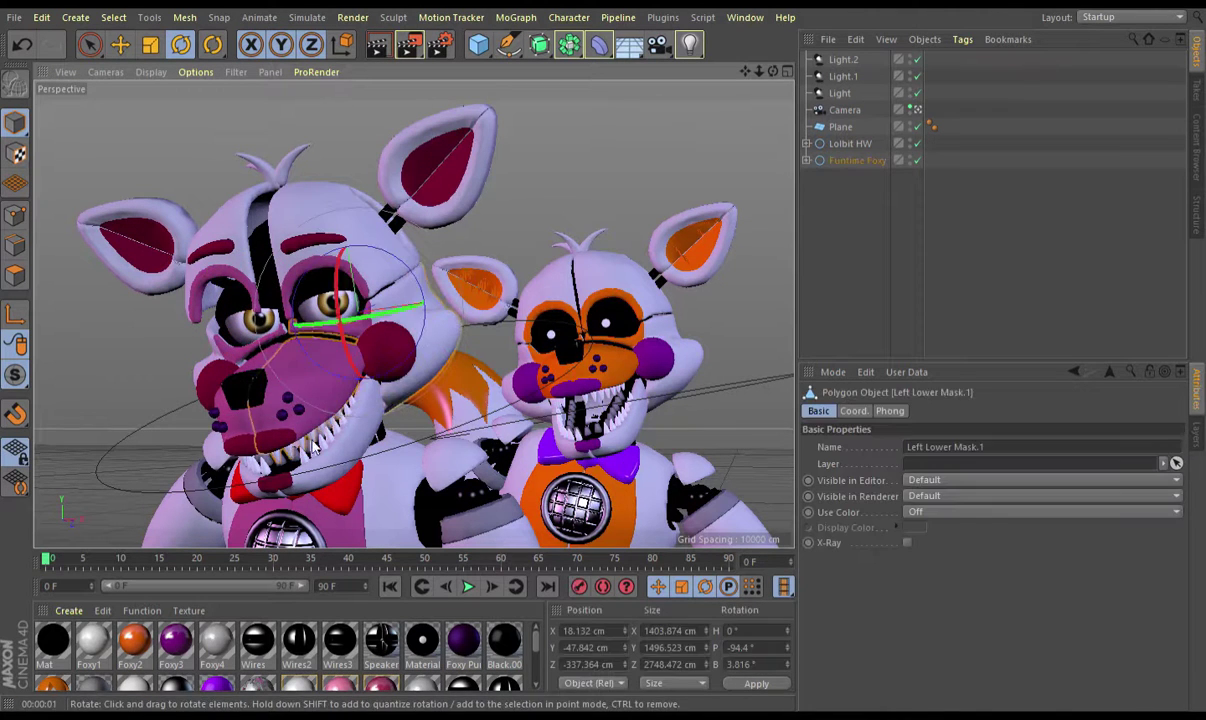
left_click(530, 235)
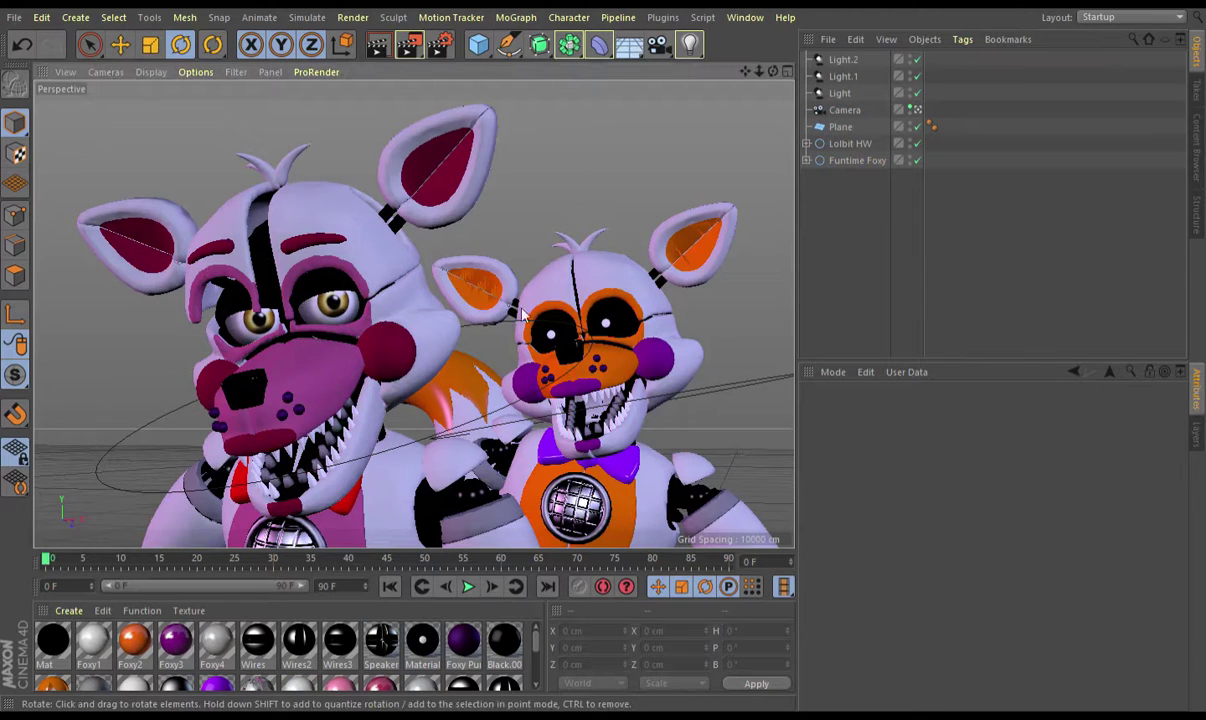
Step: Preview a viewport render of the lit scene, then clear it to resume editing
key("ctrl+r")
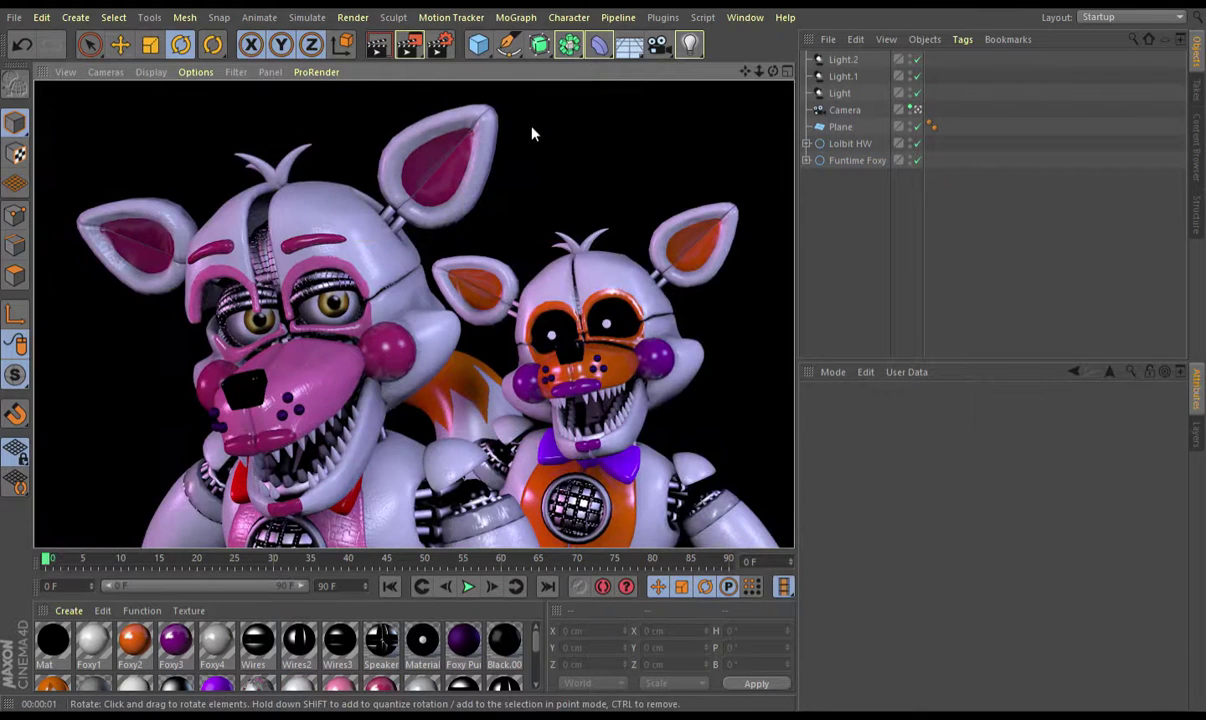
left_click(555, 140)
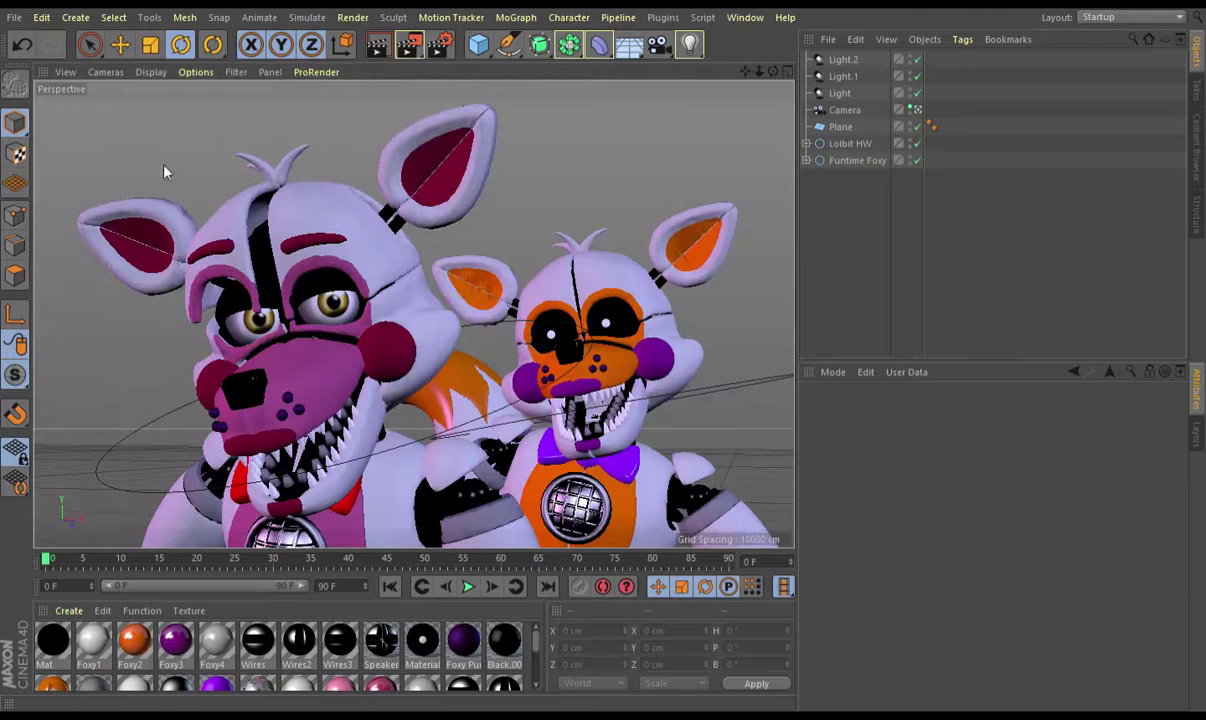